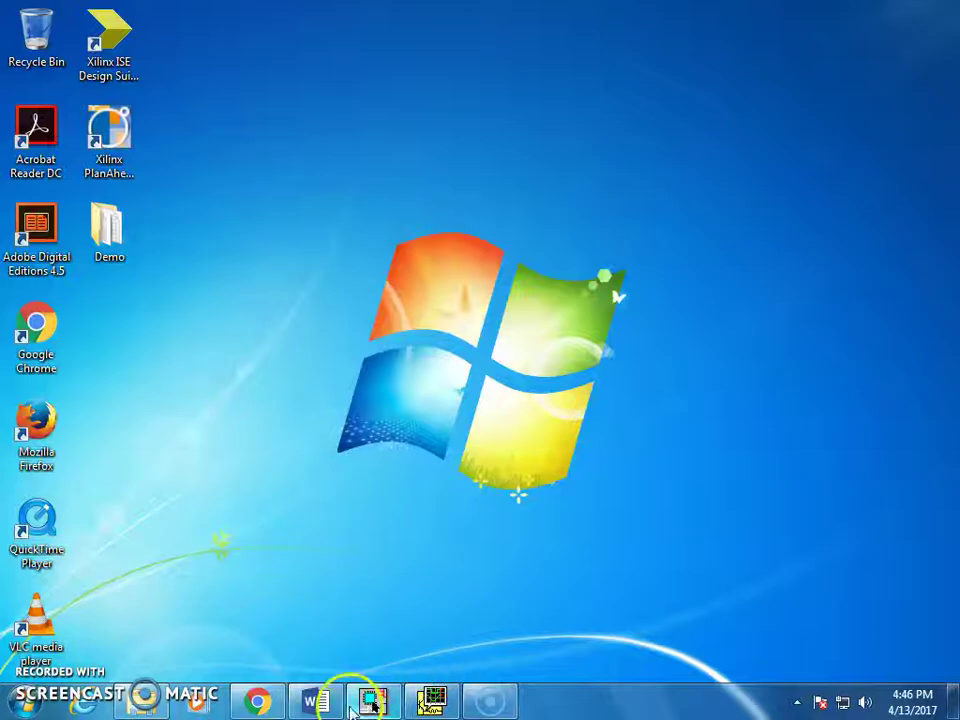
Step: Review the line and load regulation notes in Word, the Zener regulator schematic in OrCAD Capture and its PSpice plot
{"action": "left_click", "coordinate": [315, 700]}
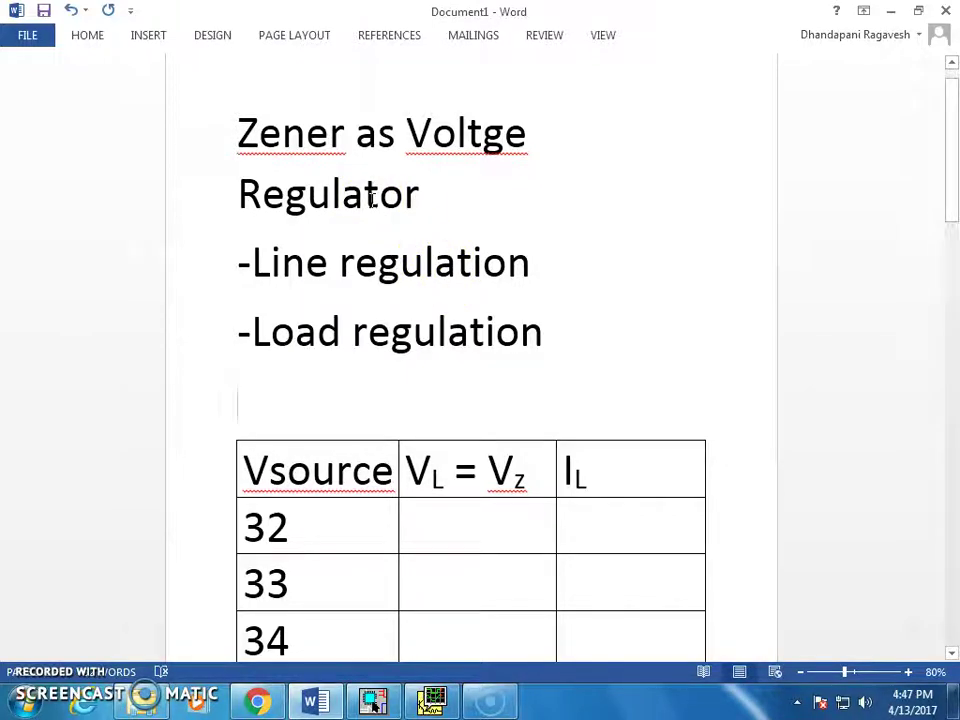
{"action": "left_click", "coordinate": [372, 700]}
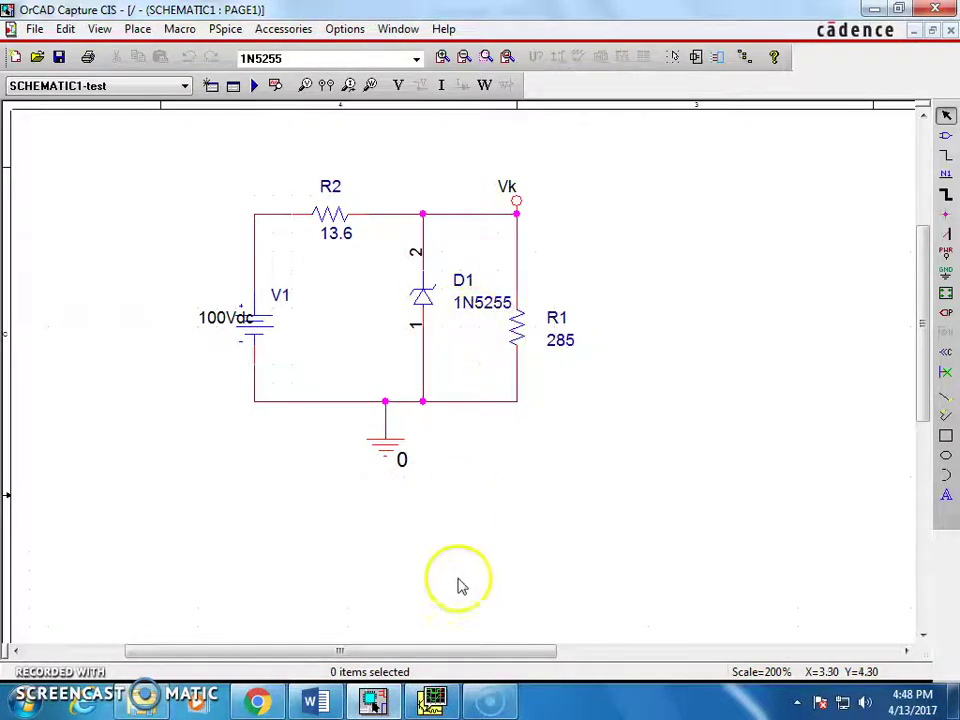
{"action": "left_click", "coordinate": [313, 699]}
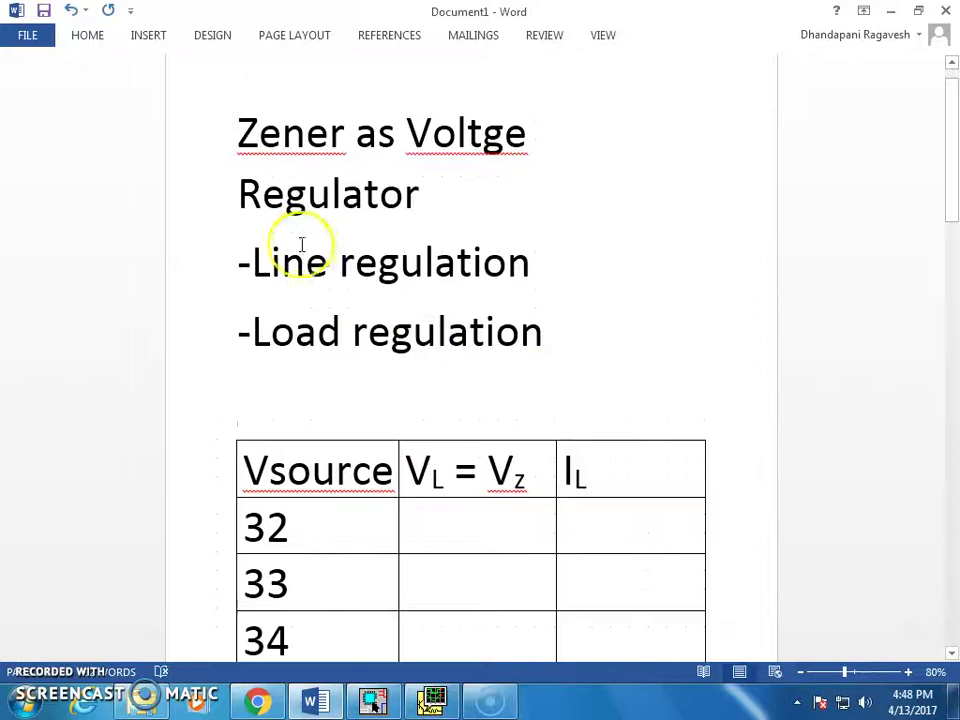
{"action": "left_click_drag", "start_coordinate": [251, 261], "coordinate": [446, 263]}
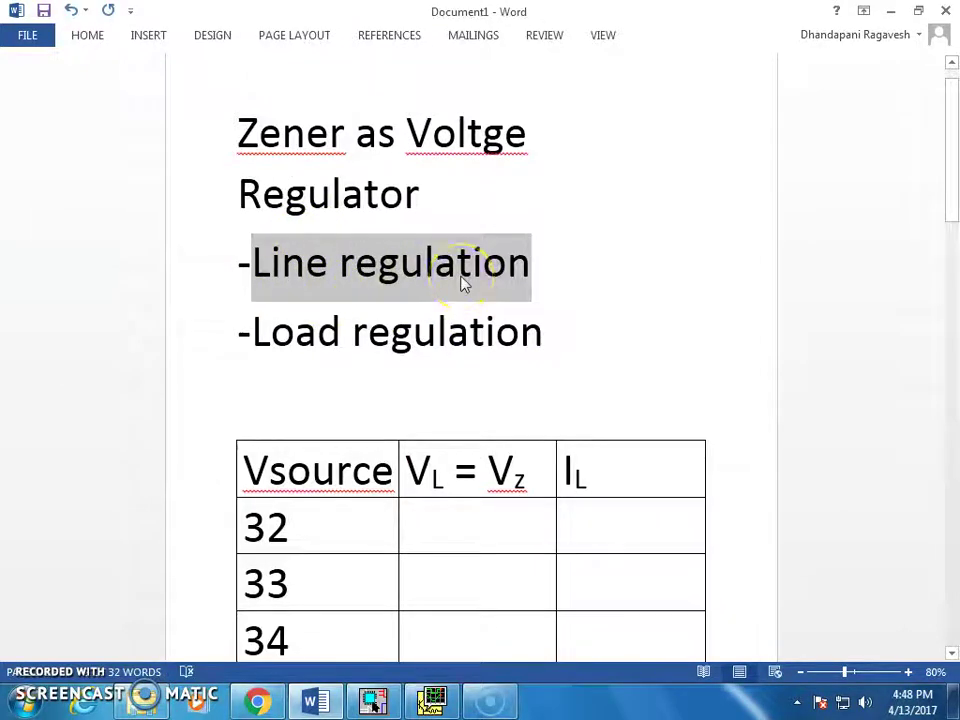
{"action": "left_click", "coordinate": [432, 698]}
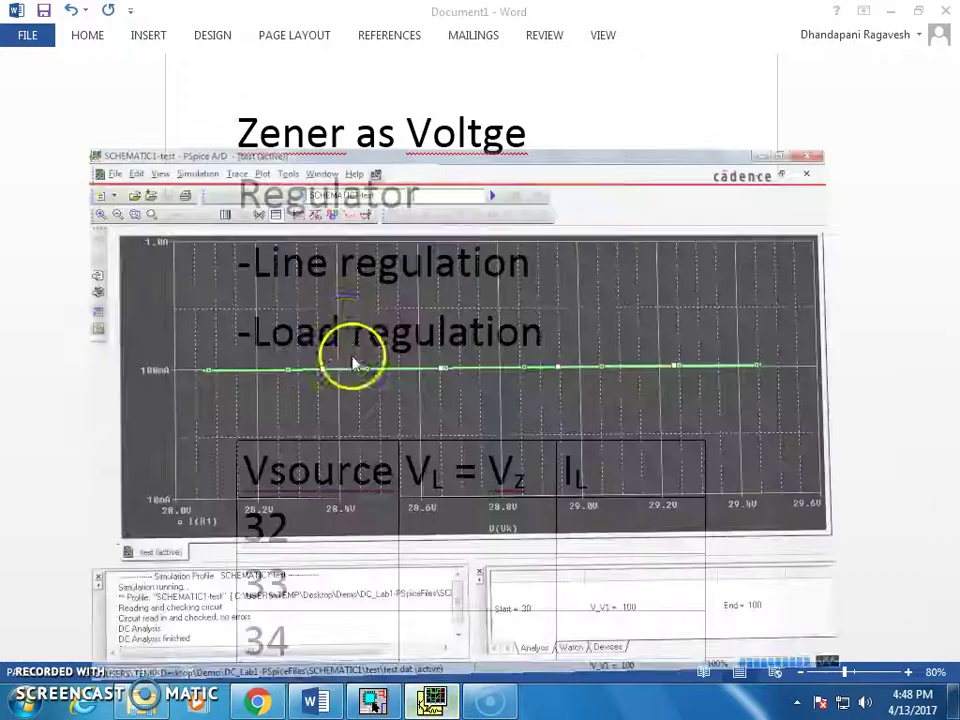
{"action": "left_click", "coordinate": [373, 698]}
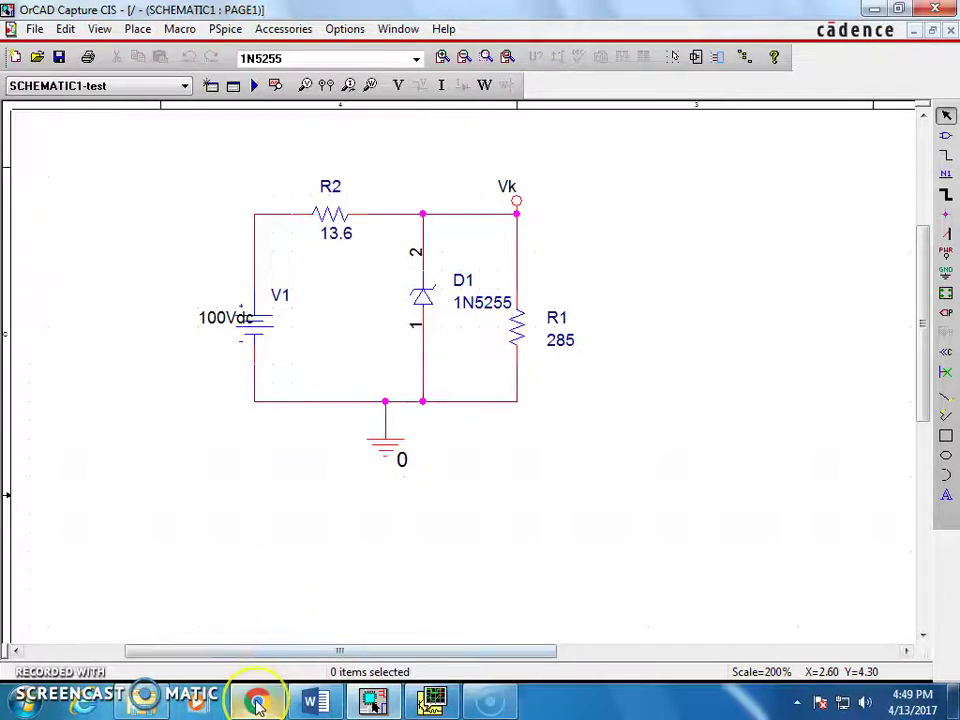
Step: Calculate the series resistance in Chrome's Zener Diode Calculator for 100 V maximum input, 32 V minimum input, 28.5 V output and 100 mA load
{"action": "mouse_move", "coordinate": [258, 703]}
{"action": "left_click", "coordinate": [257, 585]}
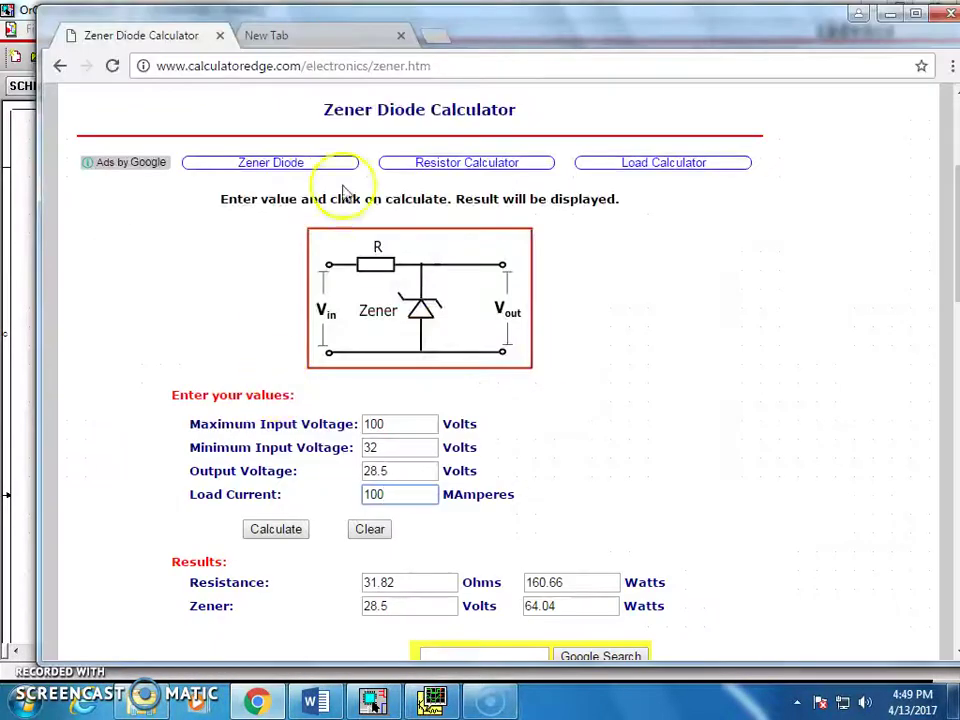
{"action": "double_click", "coordinate": [553, 30]}
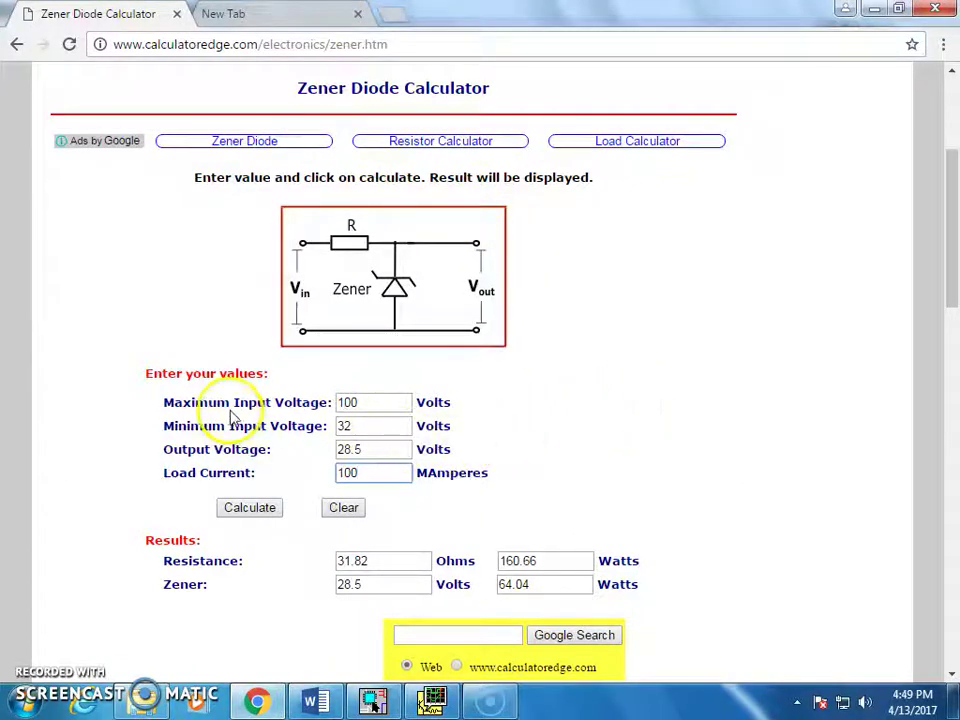
{"action": "left_click_drag", "start_coordinate": [196, 402], "coordinate": [375, 401]}
{"action": "left_click", "coordinate": [375, 401]}
{"action": "left_click_drag", "start_coordinate": [189, 424], "coordinate": [251, 422]}
{"action": "left_click", "coordinate": [364, 425]}
{"action": "left_click_drag", "start_coordinate": [171, 447], "coordinate": [300, 454]}
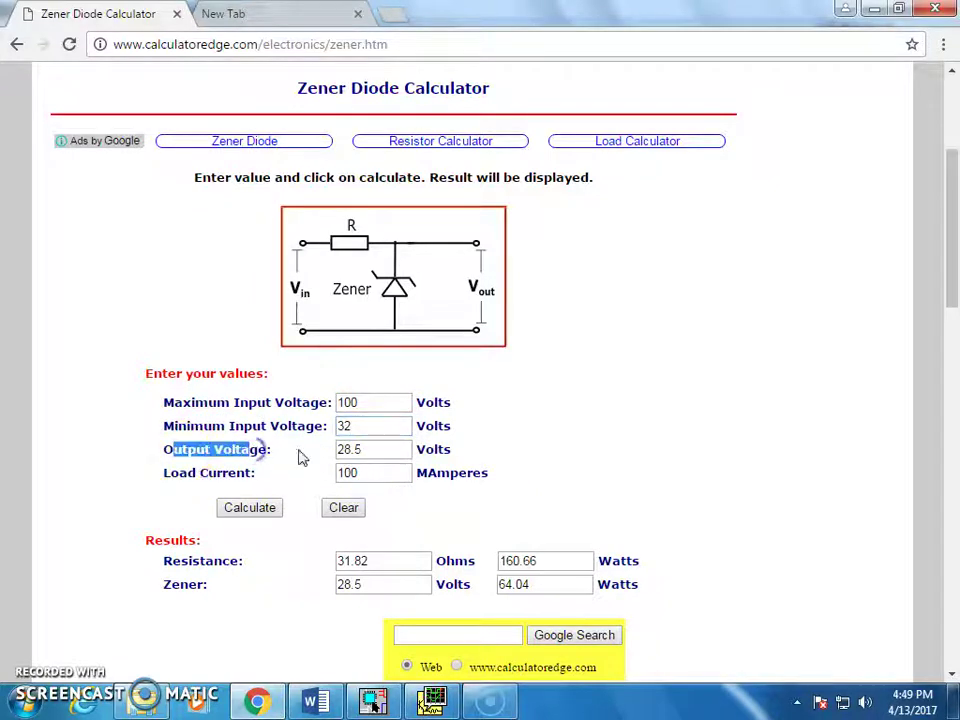
{"action": "left_click", "coordinate": [373, 449]}
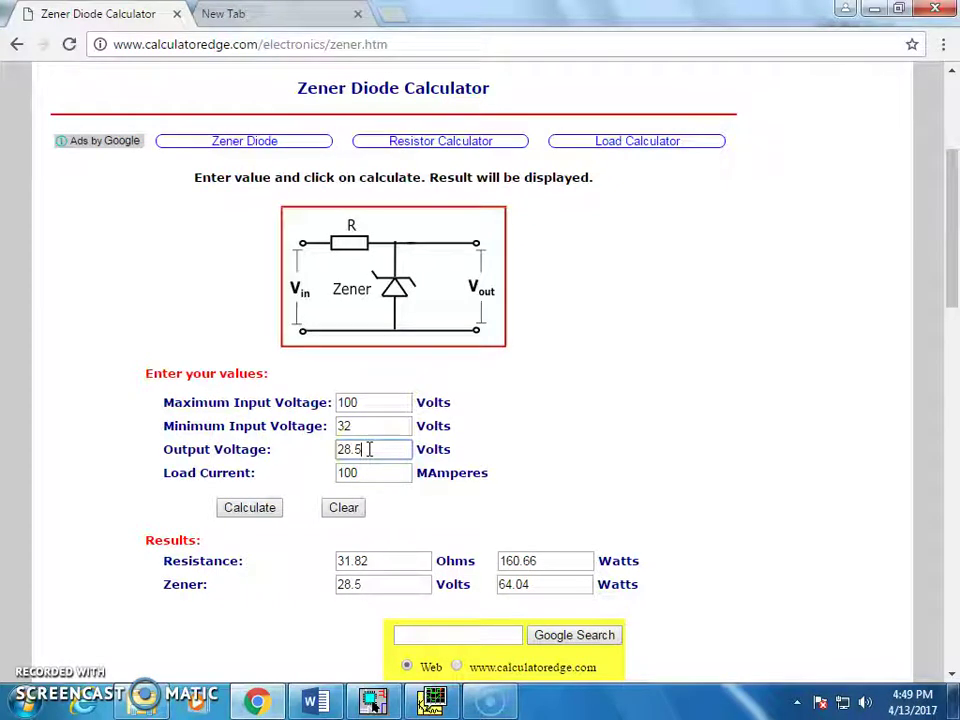
{"action": "left_click", "coordinate": [258, 510]}
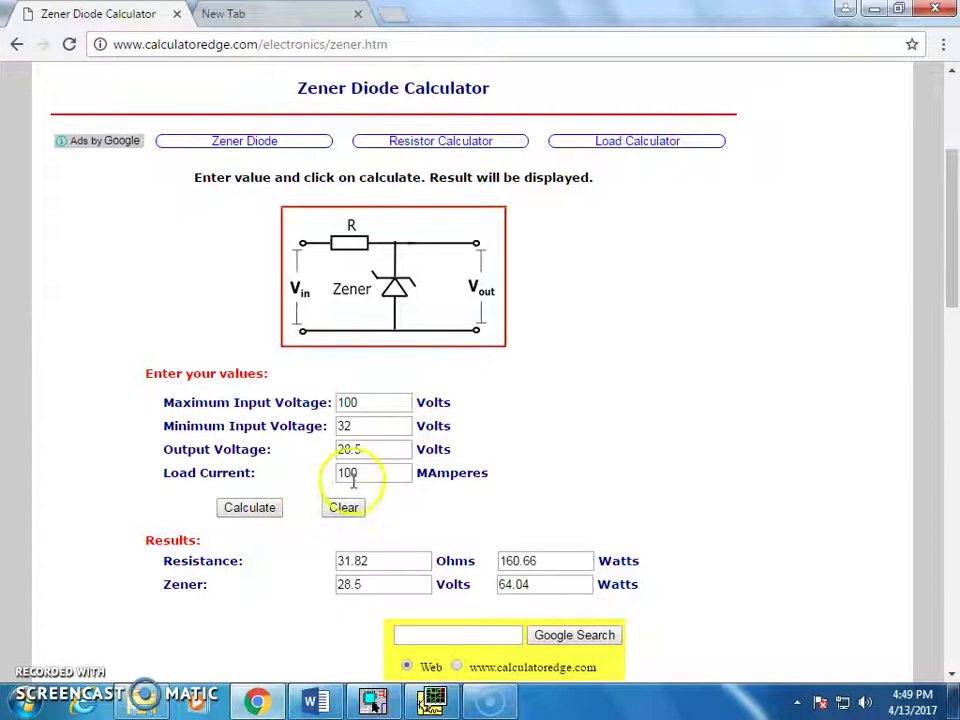
{"action": "left_click", "coordinate": [357, 561]}
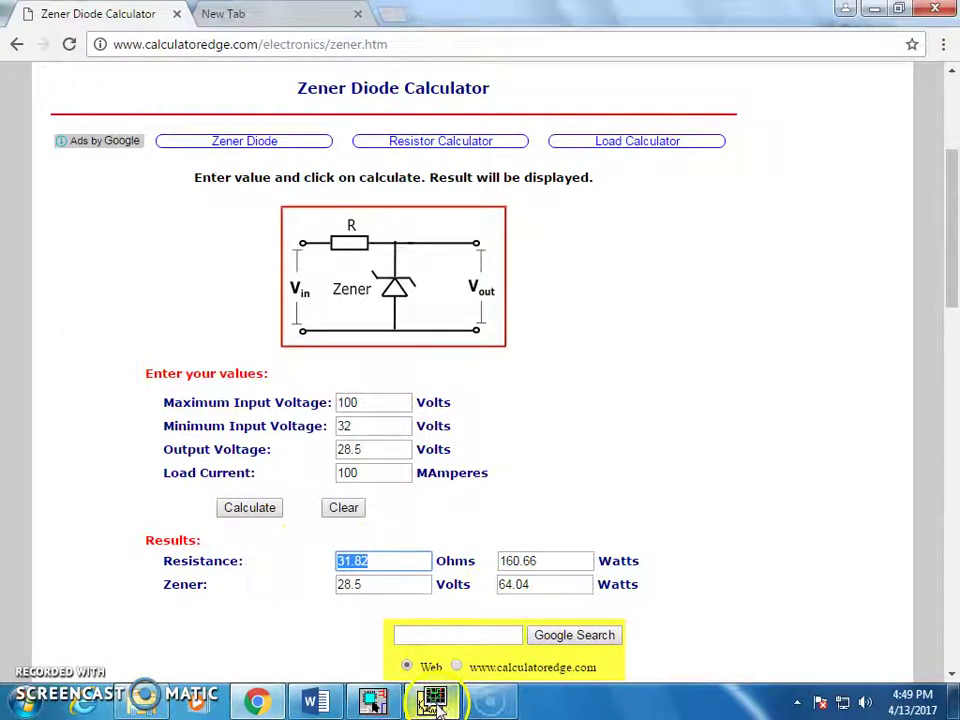
Step: Switch to OrCAD Capture and set the value of series resistor R2 to 32
{"action": "left_click", "coordinate": [372, 700]}
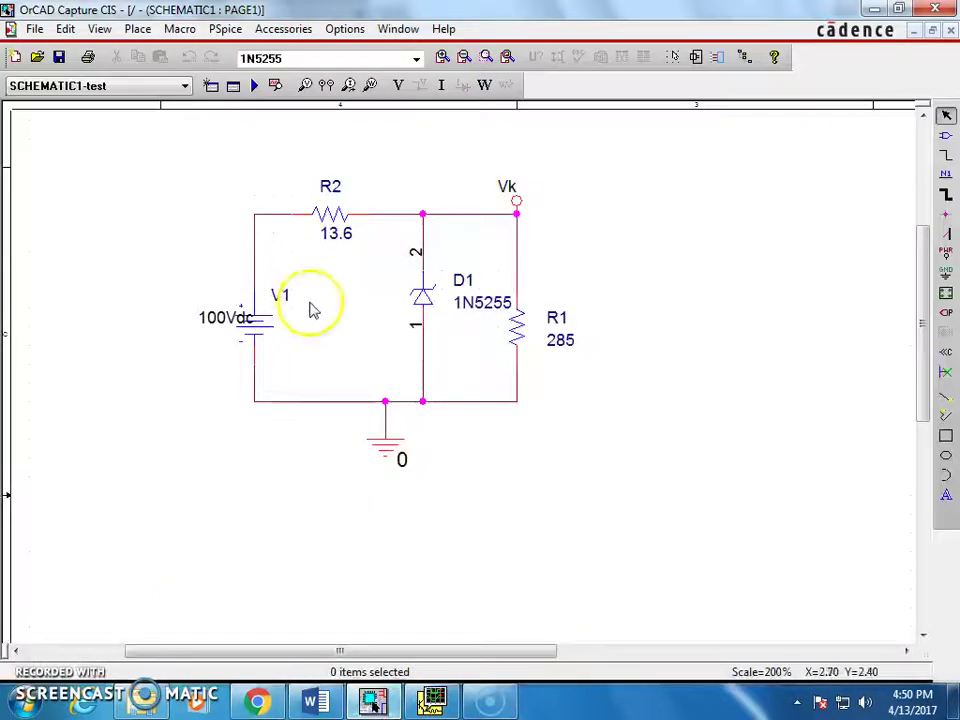
{"action": "left_click", "coordinate": [336, 234]}
{"action": "left_click", "coordinate": [375, 703]}
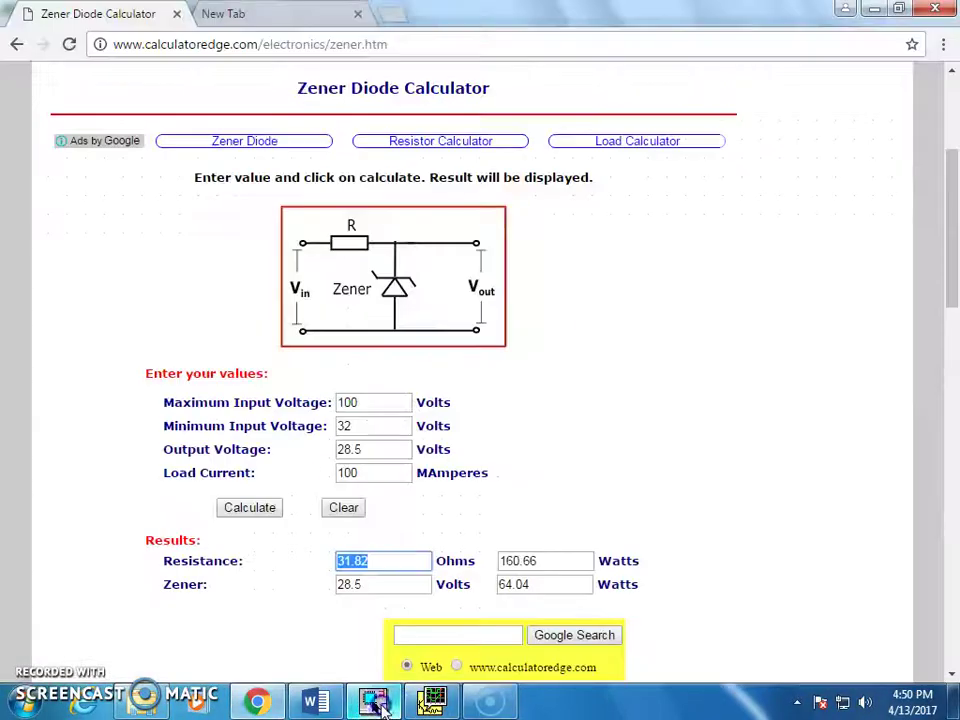
{"action": "left_click", "coordinate": [376, 703]}
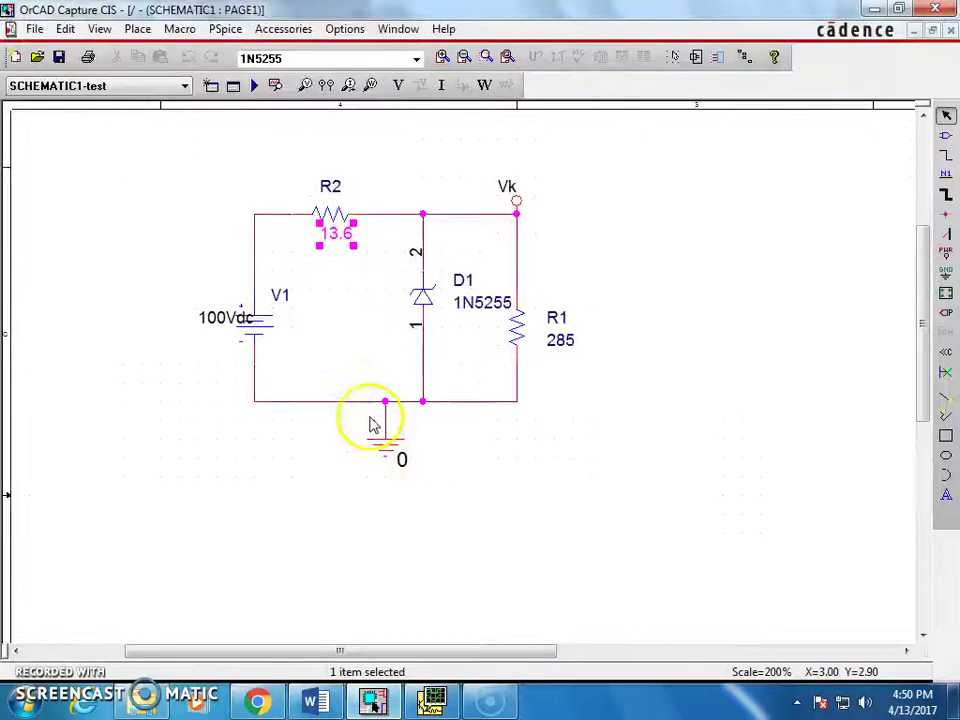
{"action": "double_click", "coordinate": [336, 233]}
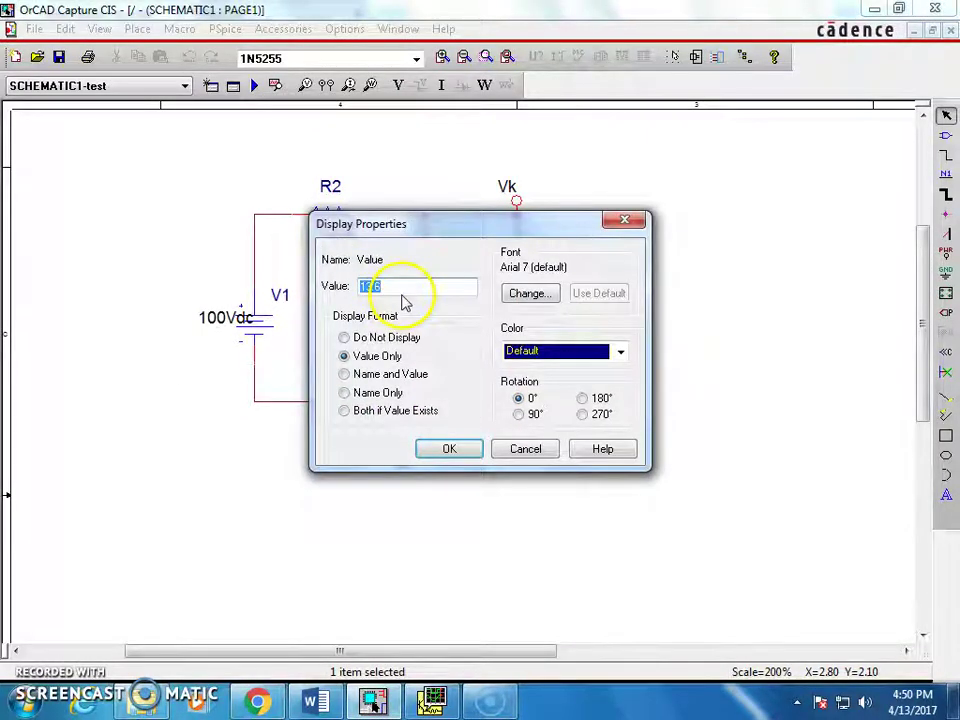
{"action": "left_click", "coordinate": [447, 449]}
{"action": "left_click", "coordinate": [418, 530]}
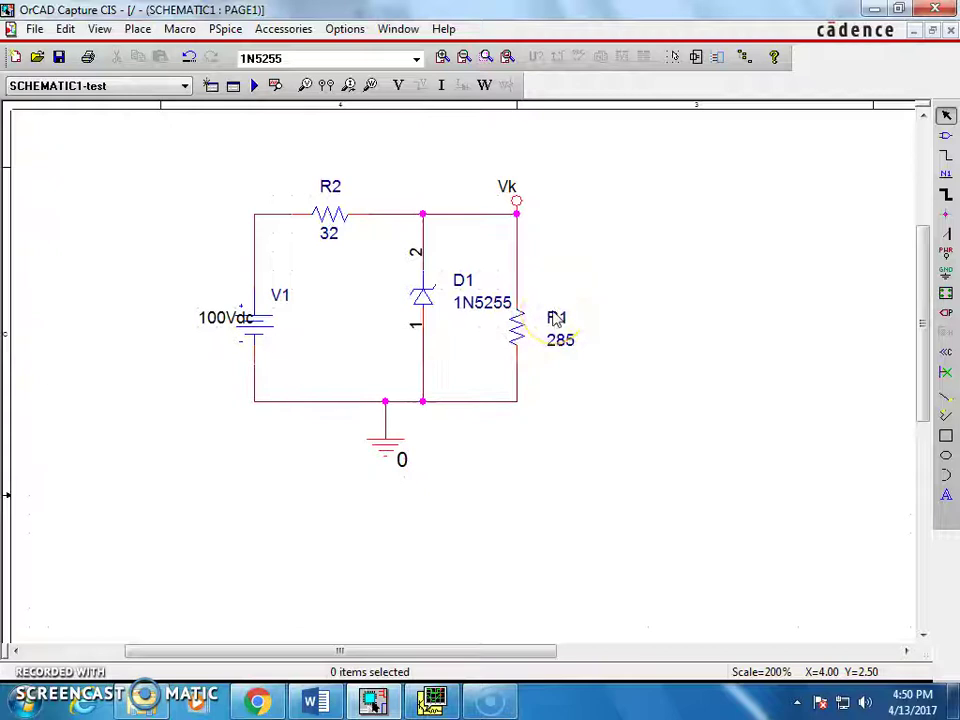
Step: Examine the line regulation and load regulation headings in Word against the regulator circuit in OrCAD Capture
{"action": "left_click", "coordinate": [313, 705]}
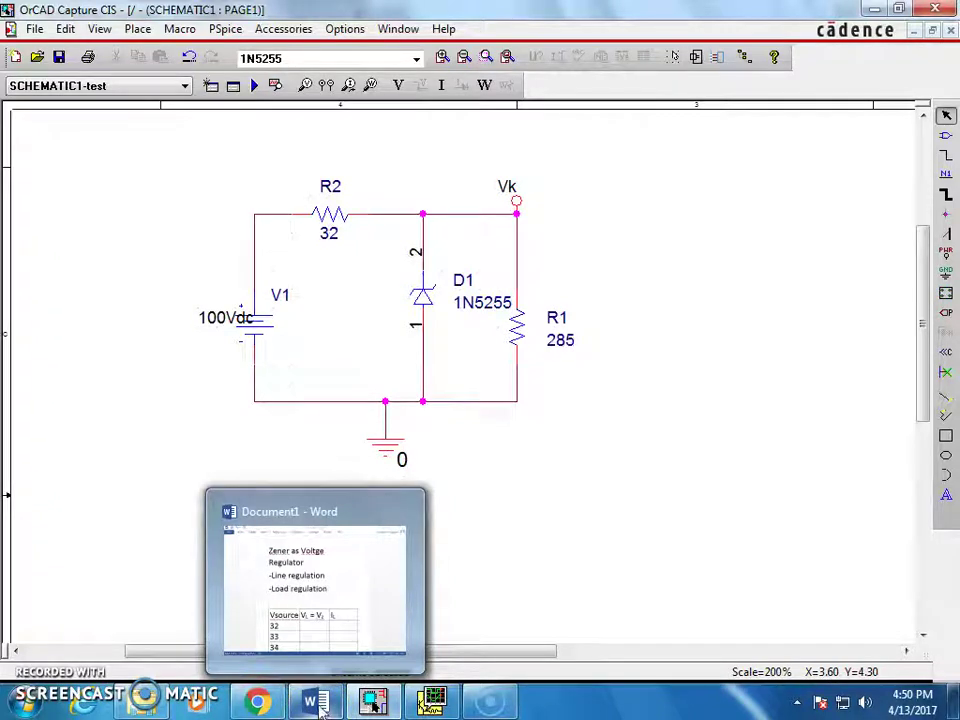
{"action": "left_click", "coordinate": [313, 705]}
{"action": "left_click", "coordinate": [451, 376]}
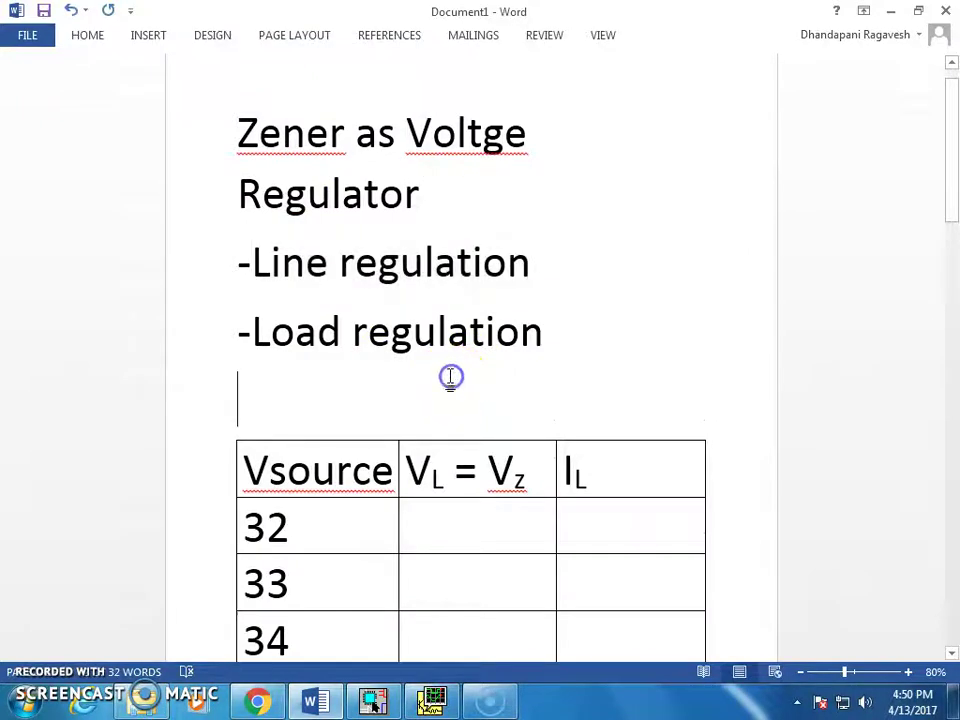
{"action": "left_click_drag", "start_coordinate": [253, 262], "coordinate": [493, 264]}
{"action": "left_click_drag", "start_coordinate": [294, 340], "coordinate": [489, 330]}
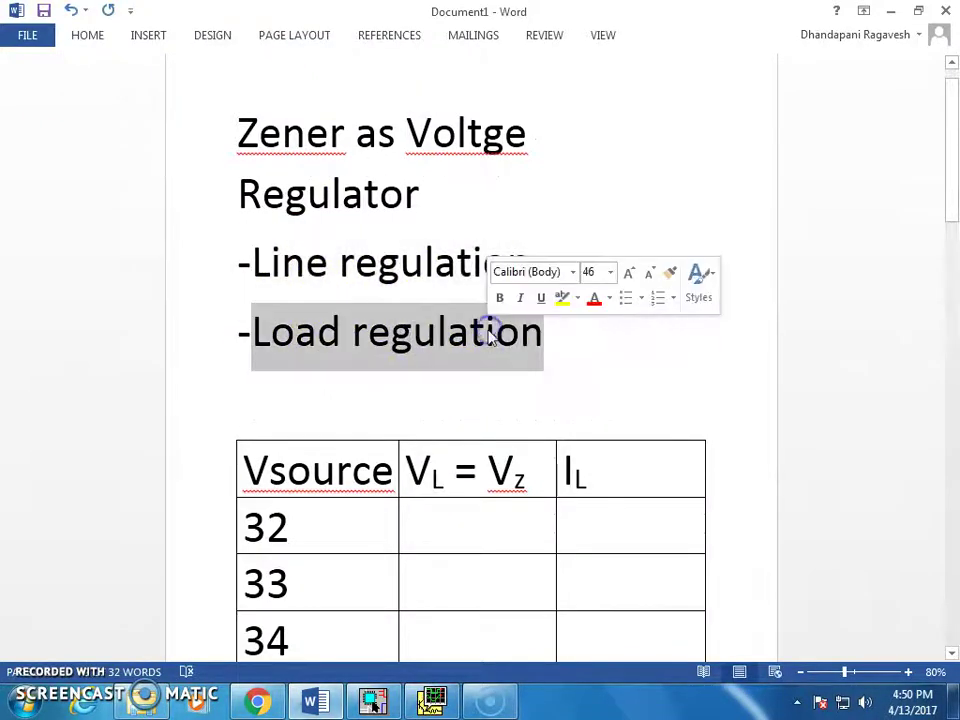
{"action": "left_click", "coordinate": [373, 703]}
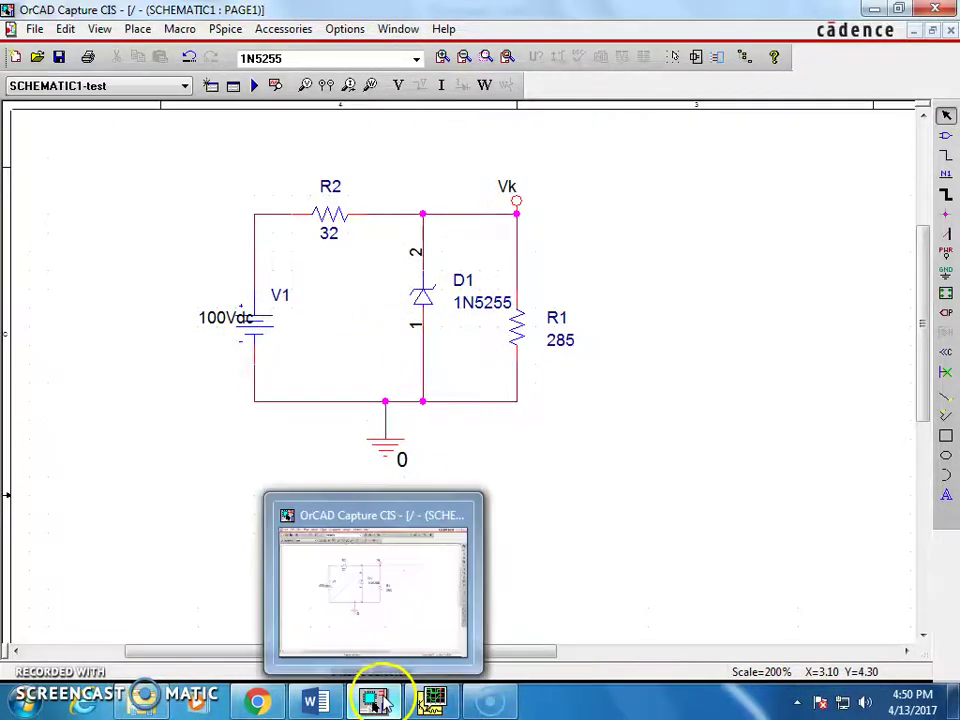
{"action": "left_click", "coordinate": [377, 699]}
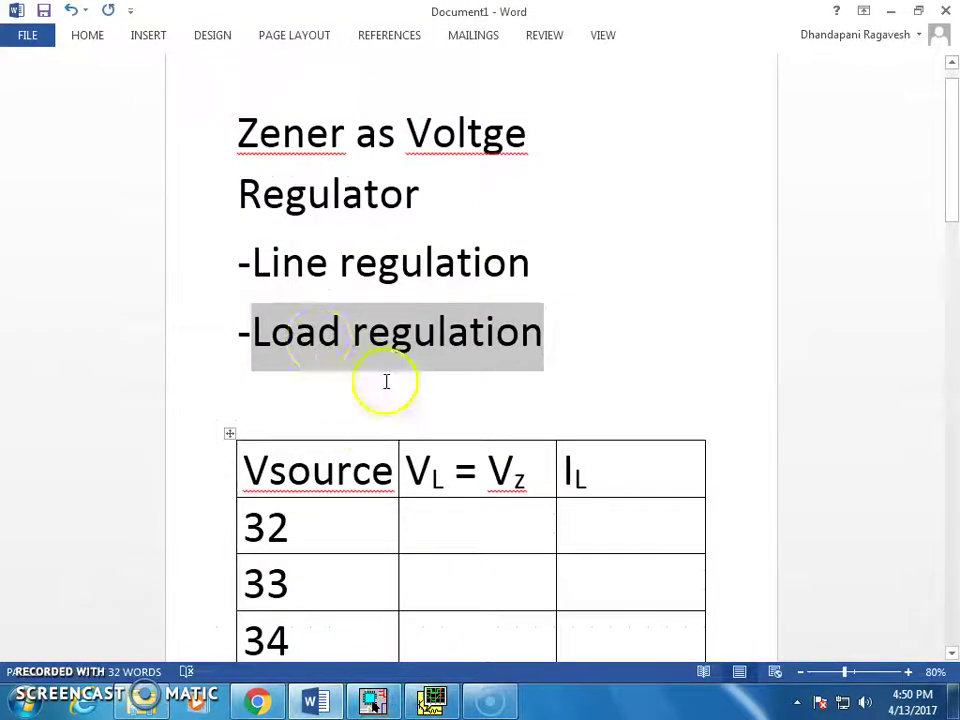
{"action": "left_click", "coordinate": [386, 381]}
{"action": "left_click", "coordinate": [373, 699]}
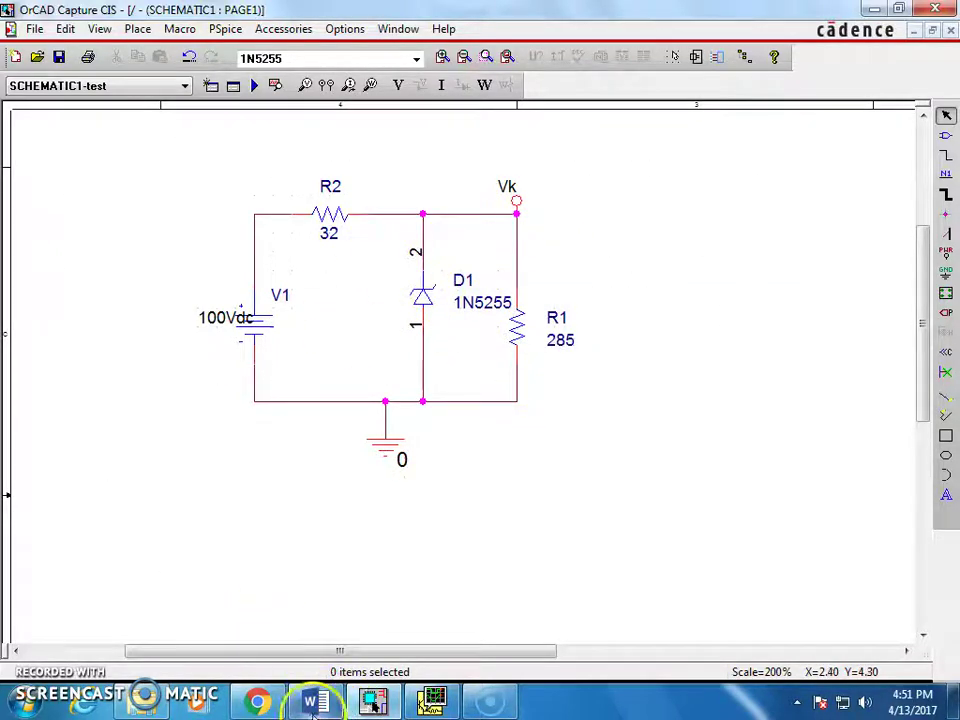
Step: Recheck the regulation headings in Word, the Zener calculator page in Chrome and the PSpice plot, and return to the schematic
{"action": "mouse_move", "coordinate": [314, 703]}
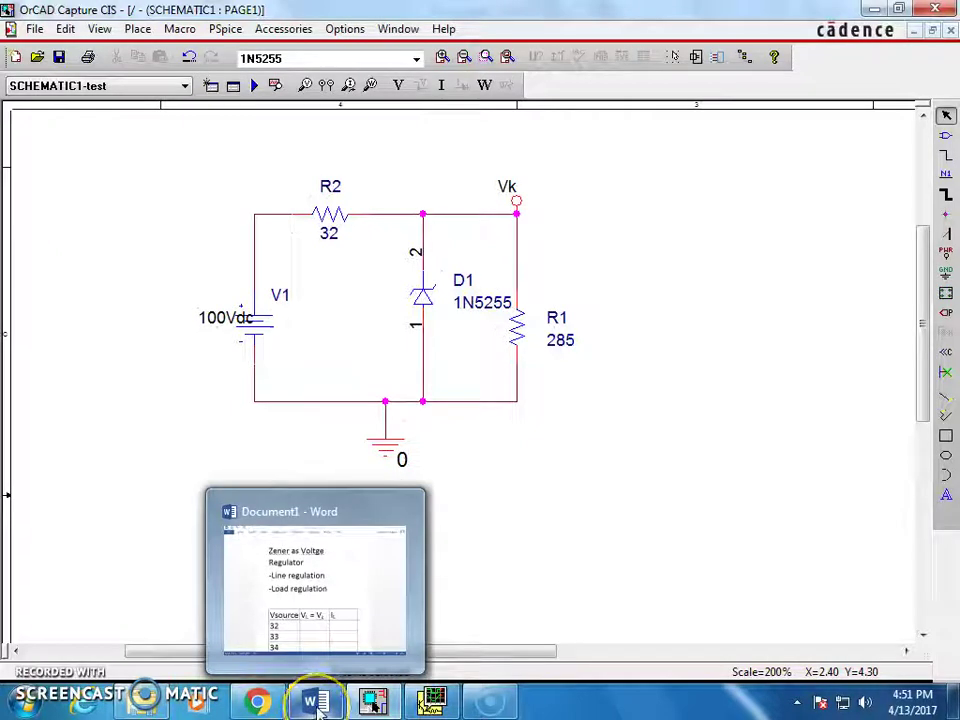
{"action": "left_click", "coordinate": [302, 630]}
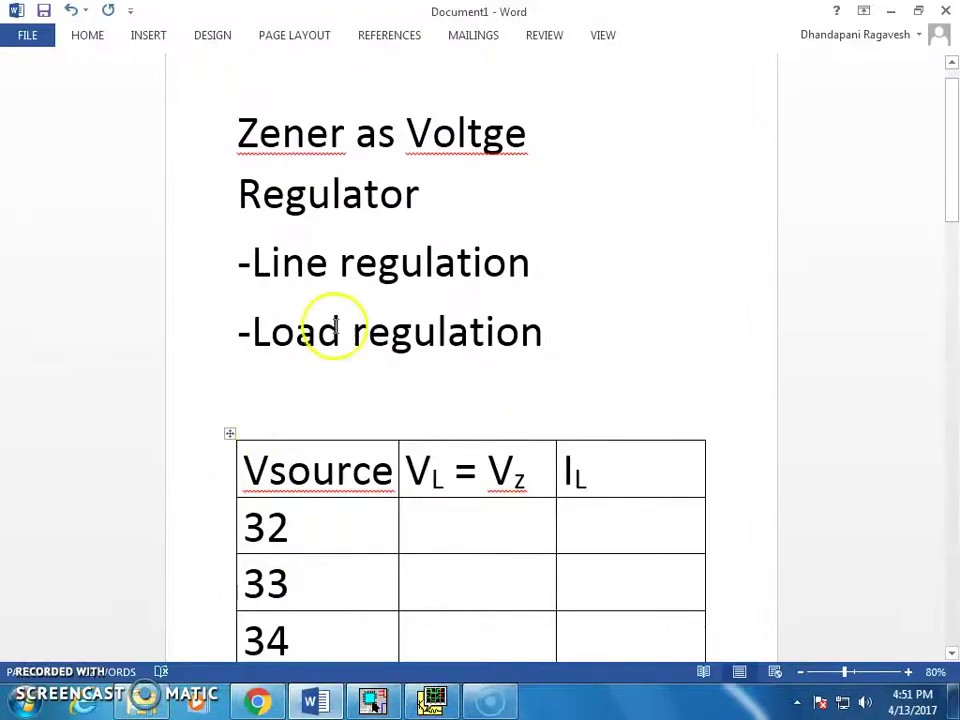
{"action": "left_click_drag", "start_coordinate": [252, 262], "coordinate": [452, 262]}
{"action": "left_click_drag", "start_coordinate": [287, 343], "coordinate": [517, 340]}
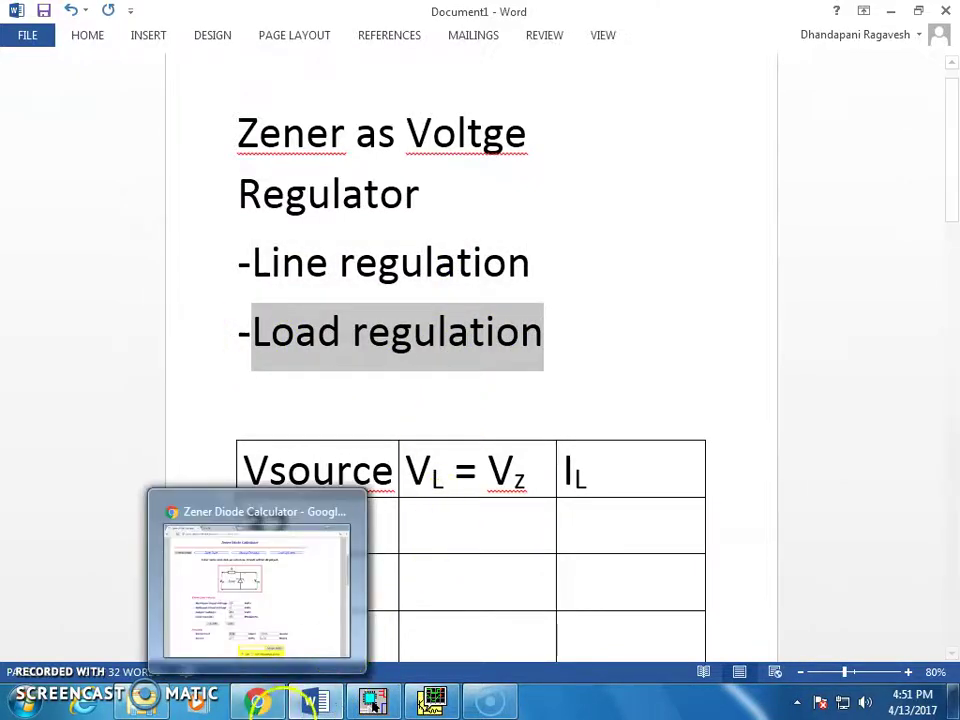
{"action": "left_click", "coordinate": [258, 703]}
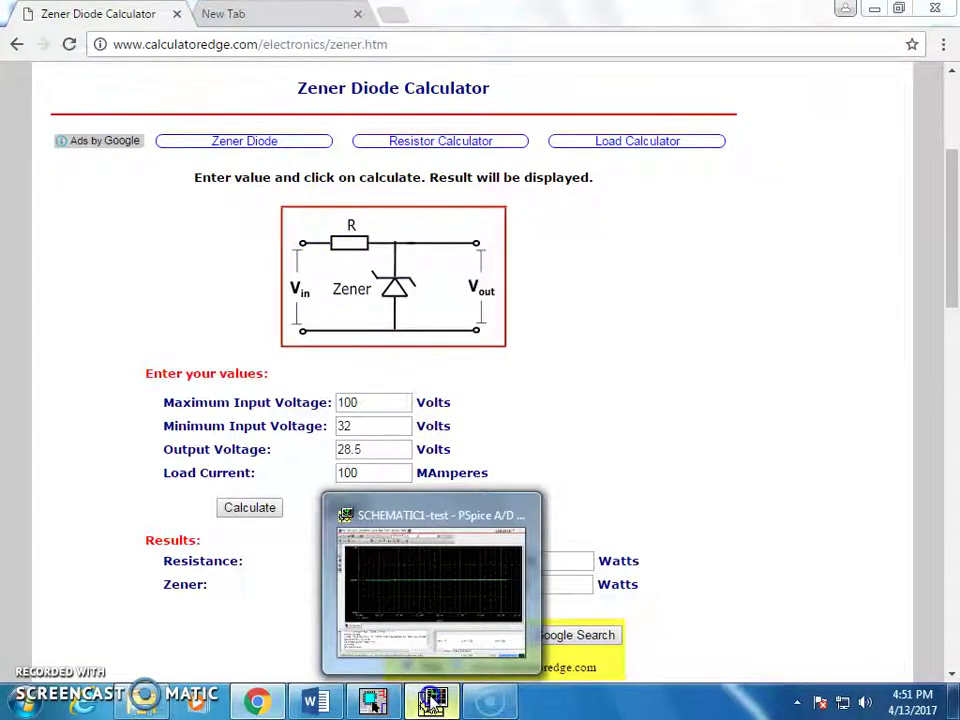
{"action": "left_click", "coordinate": [430, 703]}
{"action": "key", "text": "alt+Tab"}
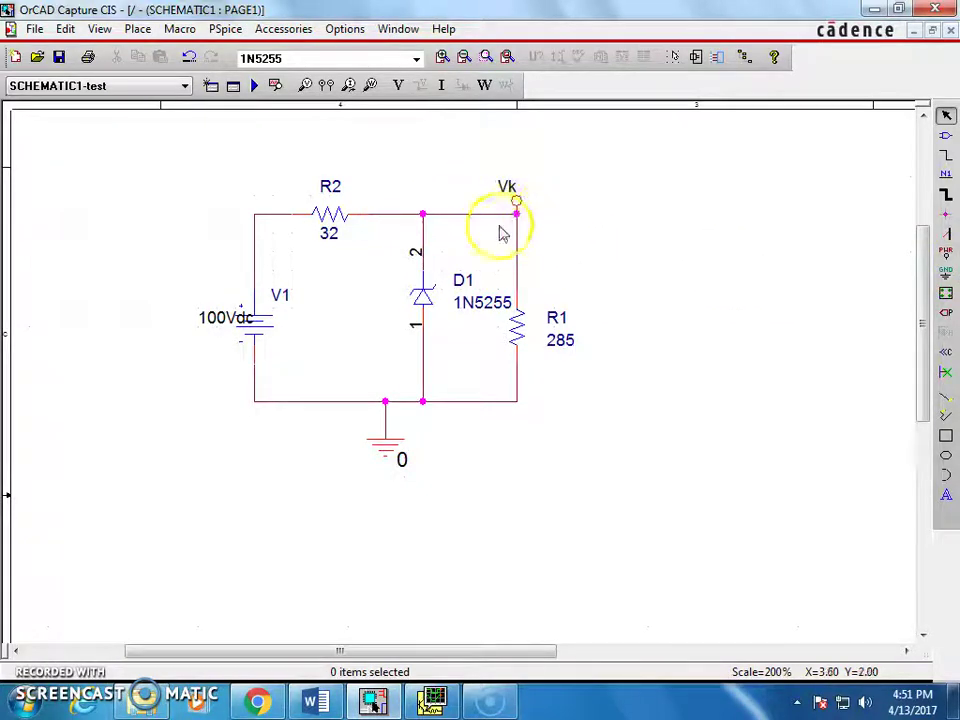
{"action": "left_click", "coordinate": [948, 256]}
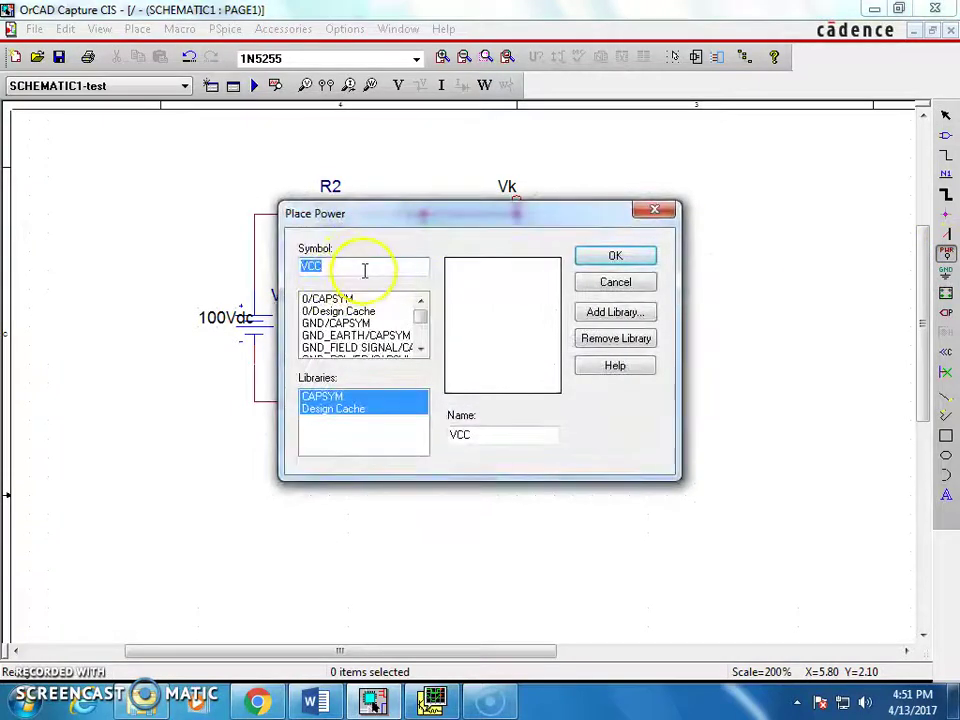
{"action": "left_click", "coordinate": [364, 270]}
{"action": "key", "text": "BackSpace"}
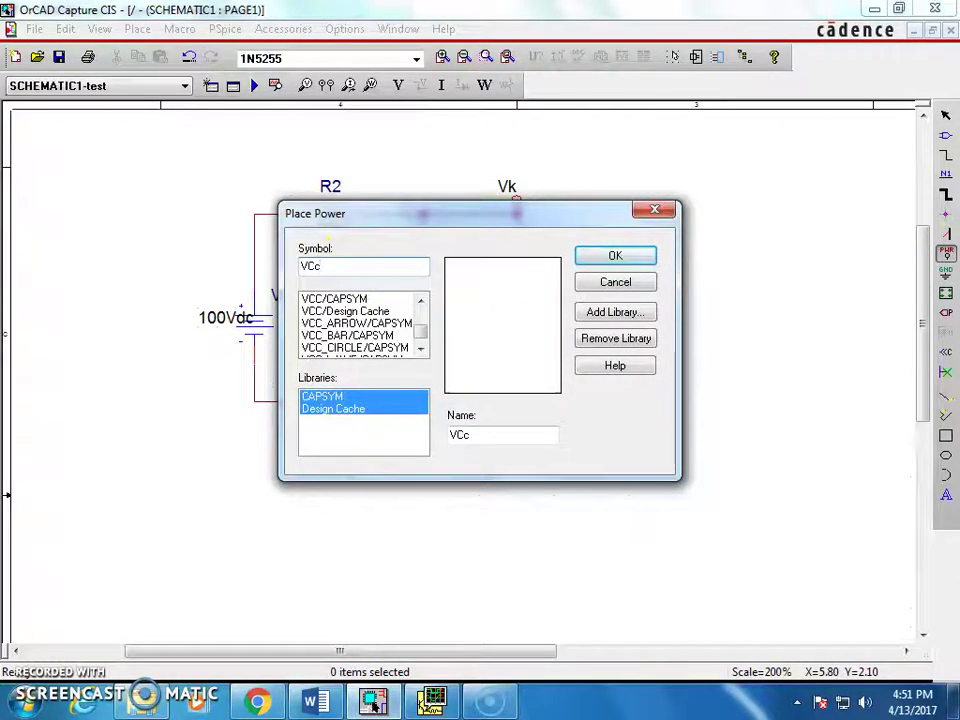
{"action": "left_click", "coordinate": [355, 299]}
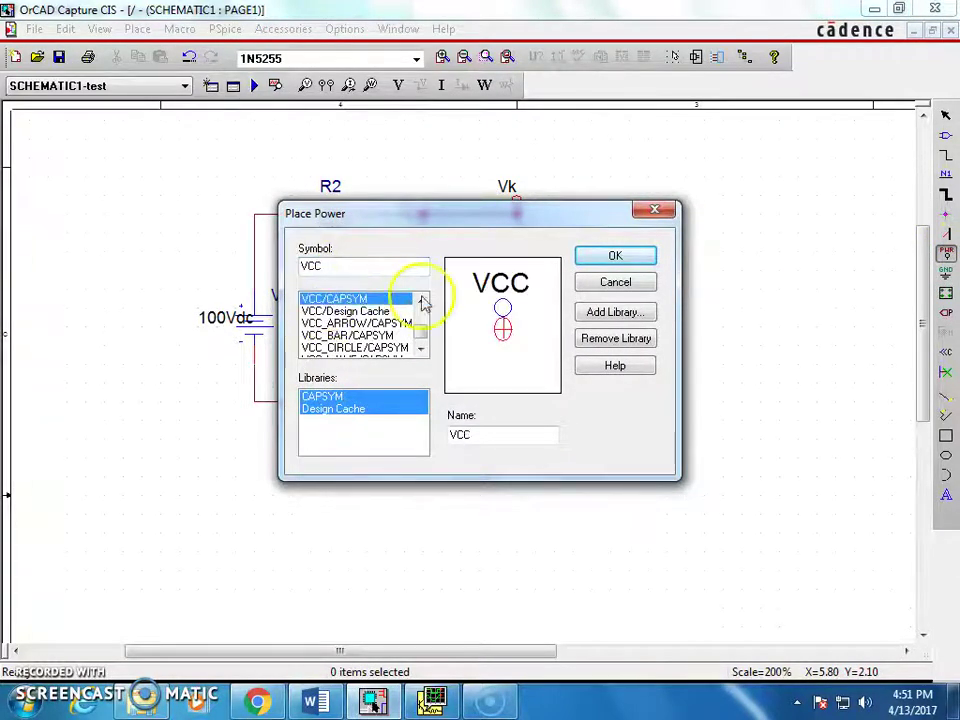
{"action": "left_click", "coordinate": [612, 282]}
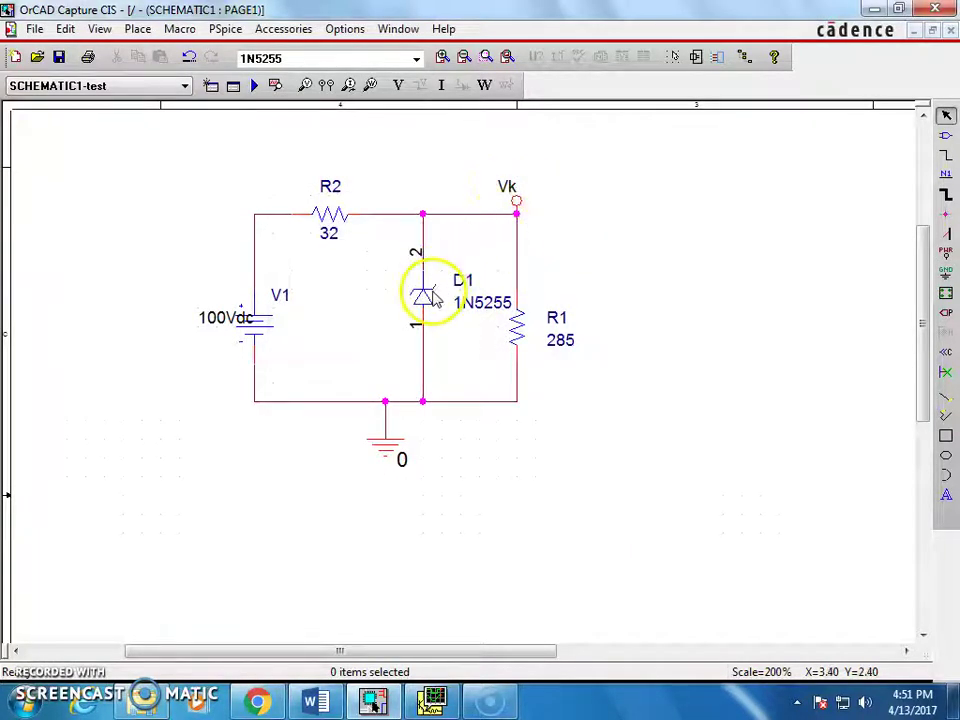
Step: Compare the Vk output label in the schematic with the VL = Vz column heading of the results table in Word
{"action": "left_click", "coordinate": [510, 192]}
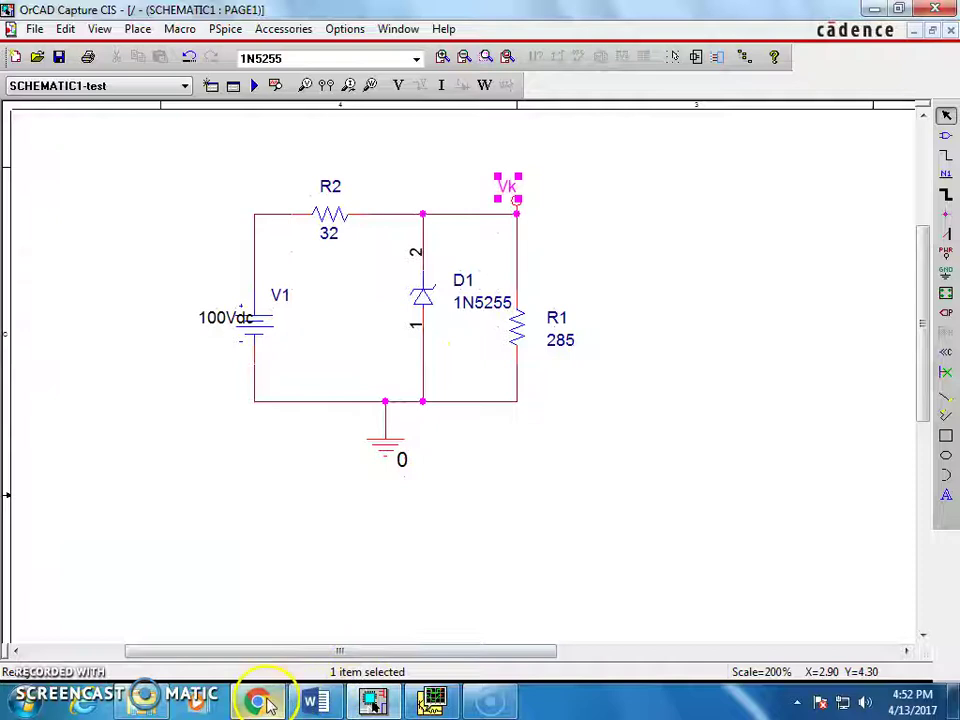
{"action": "left_click", "coordinate": [310, 700]}
{"action": "left_click_drag", "start_coordinate": [525, 476], "coordinate": [493, 476]}
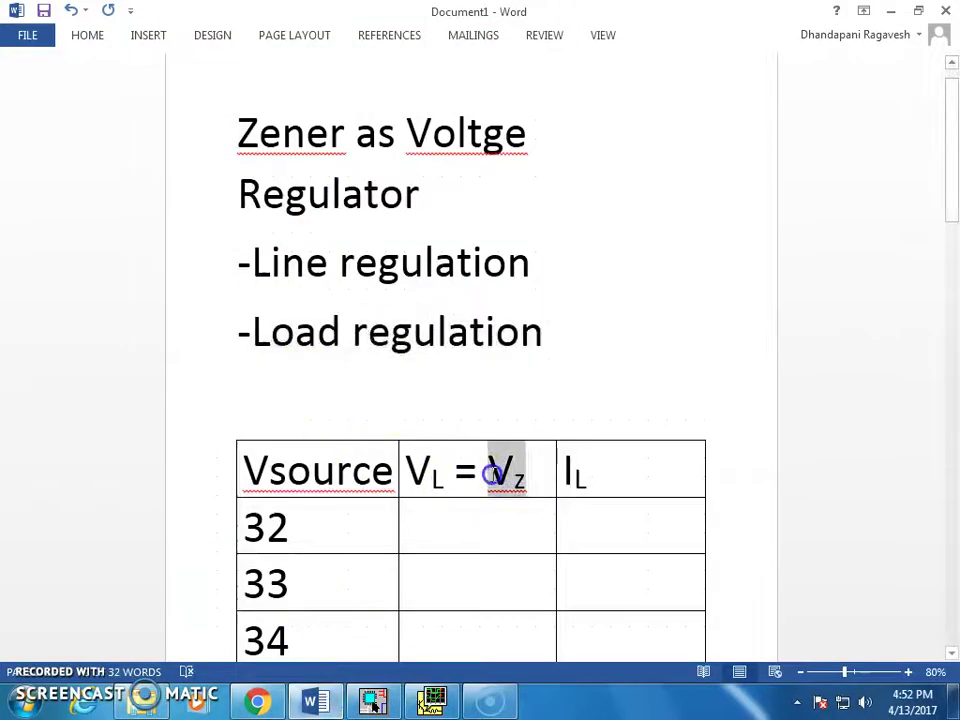
{"action": "left_click", "coordinate": [440, 476]}
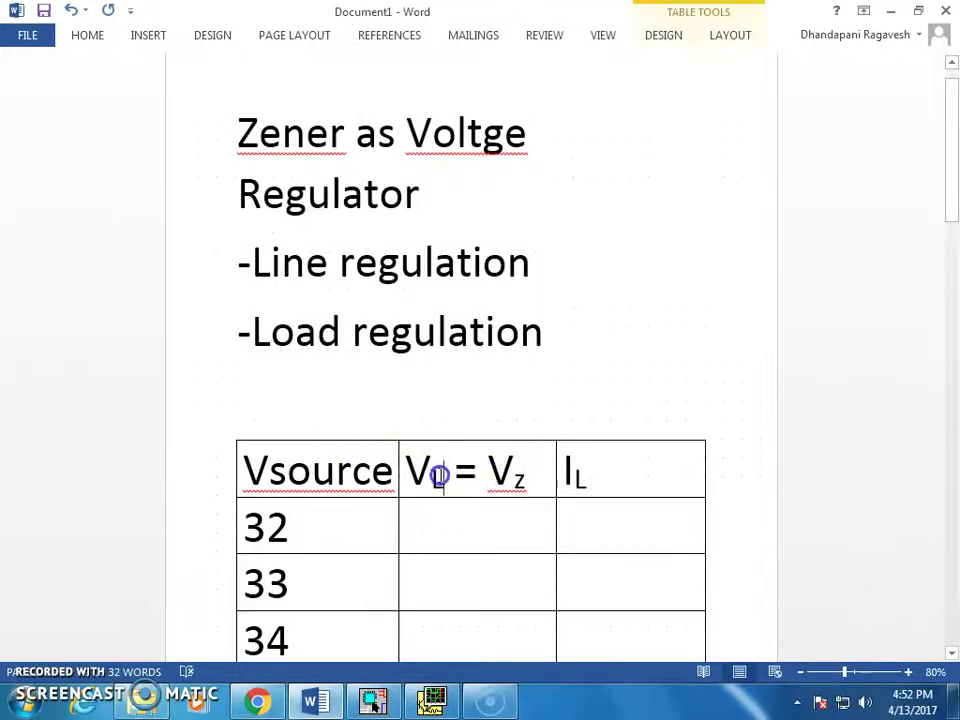
Step: Switch to OrCAD Capture and open the DC sweep analysis settings of the test simulation profile beside voltage source V1
{"action": "left_click", "coordinate": [375, 703]}
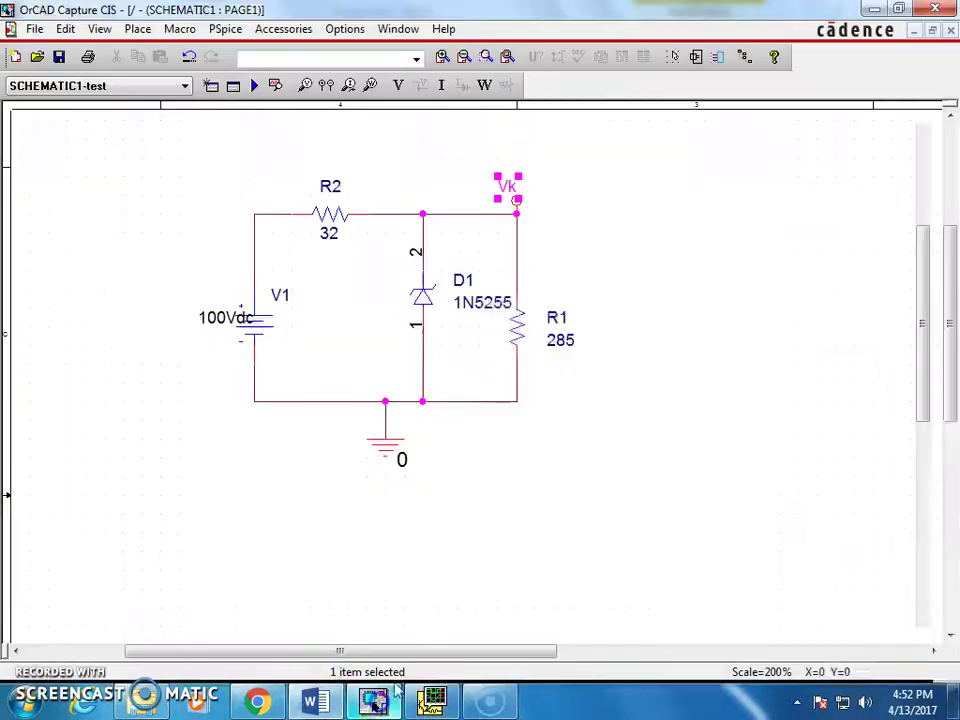
{"action": "left_click", "coordinate": [541, 199]}
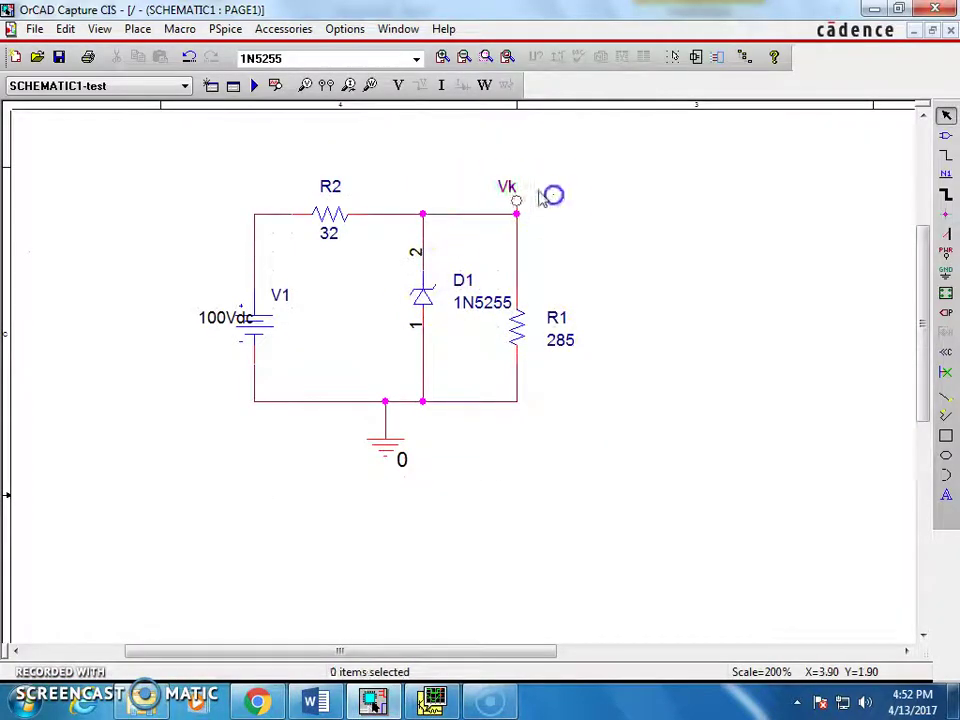
{"action": "left_click", "coordinate": [233, 87]}
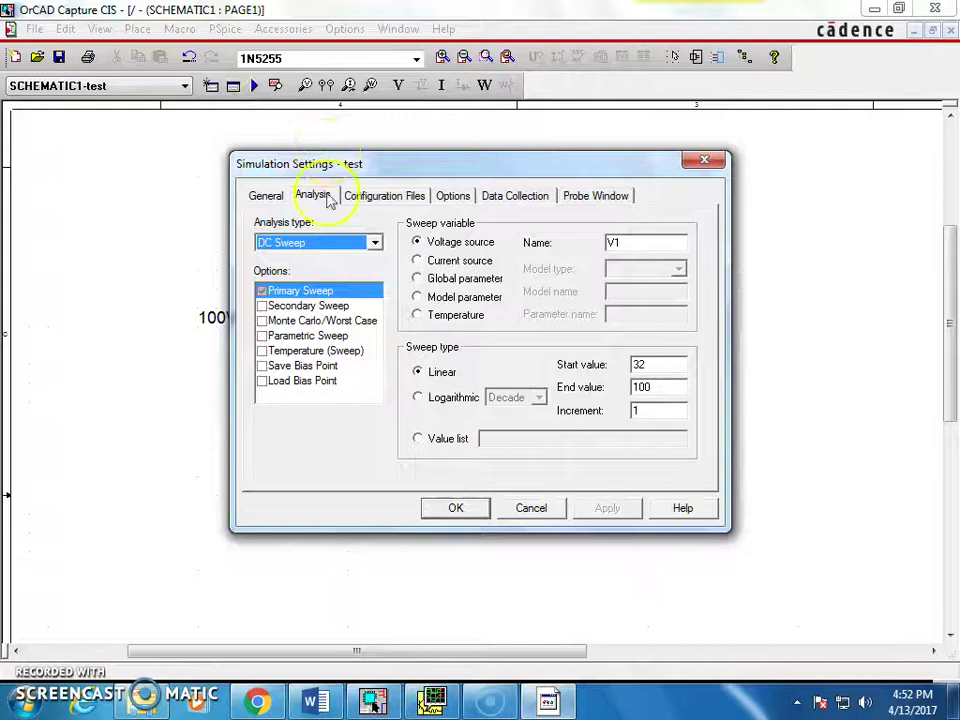
{"action": "left_click_drag", "start_coordinate": [338, 170], "coordinate": [494, 166]}
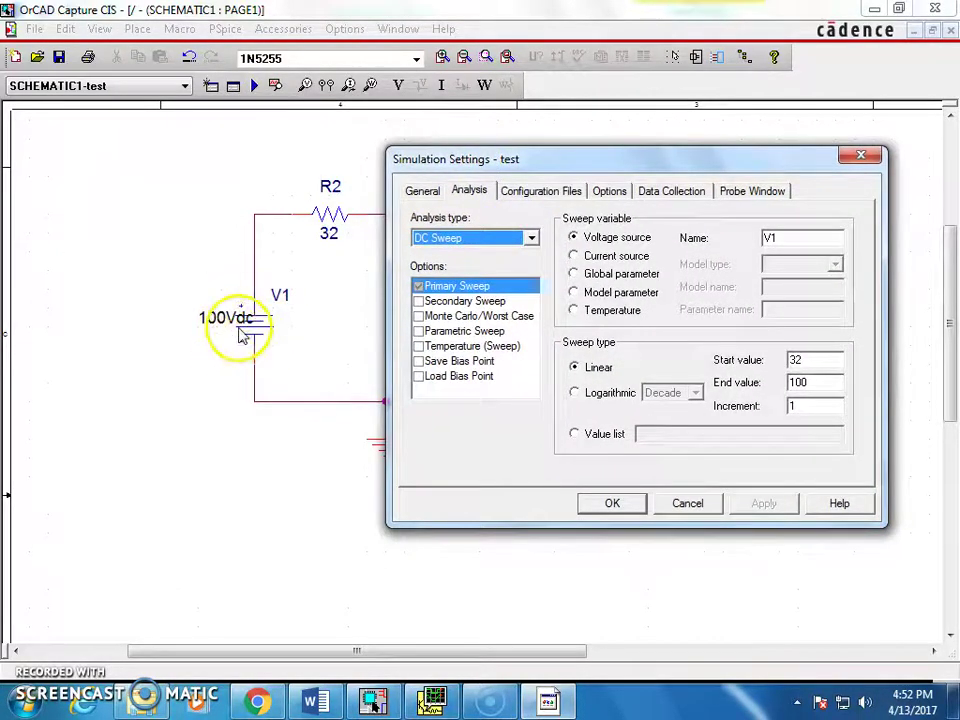
Step: Switch to Word and remove the empty line between the Load regulation heading and the results table
{"action": "left_click", "coordinate": [313, 703]}
{"action": "scroll", "coordinate": [315, 442], "scroll_direction": "down", "scroll_amount": 3}
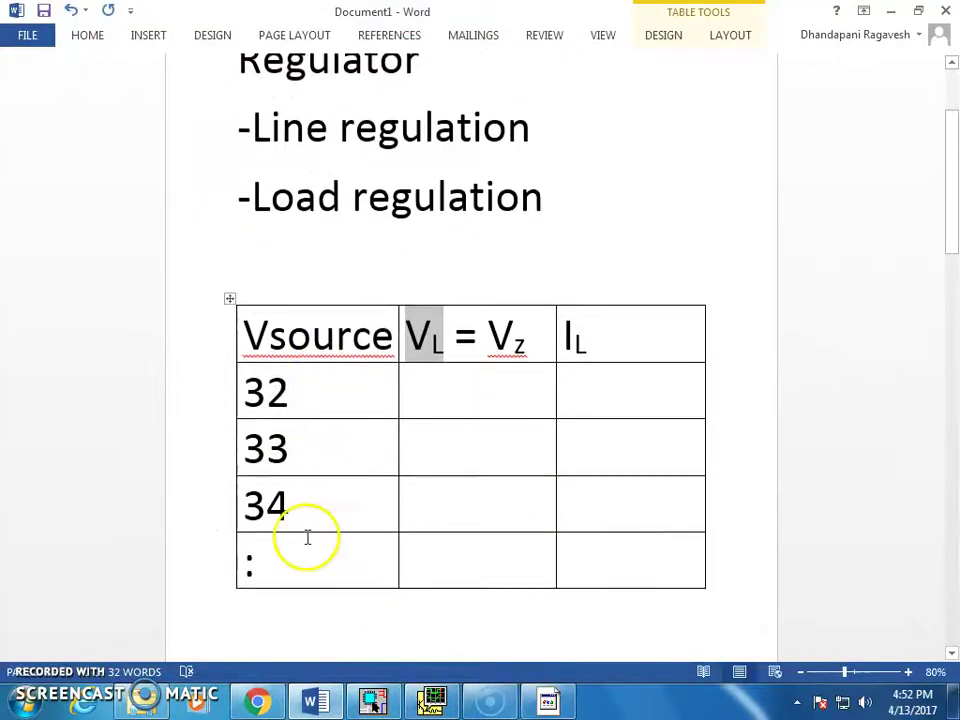
{"action": "scroll", "coordinate": [302, 566], "scroll_direction": "down", "scroll_amount": 2}
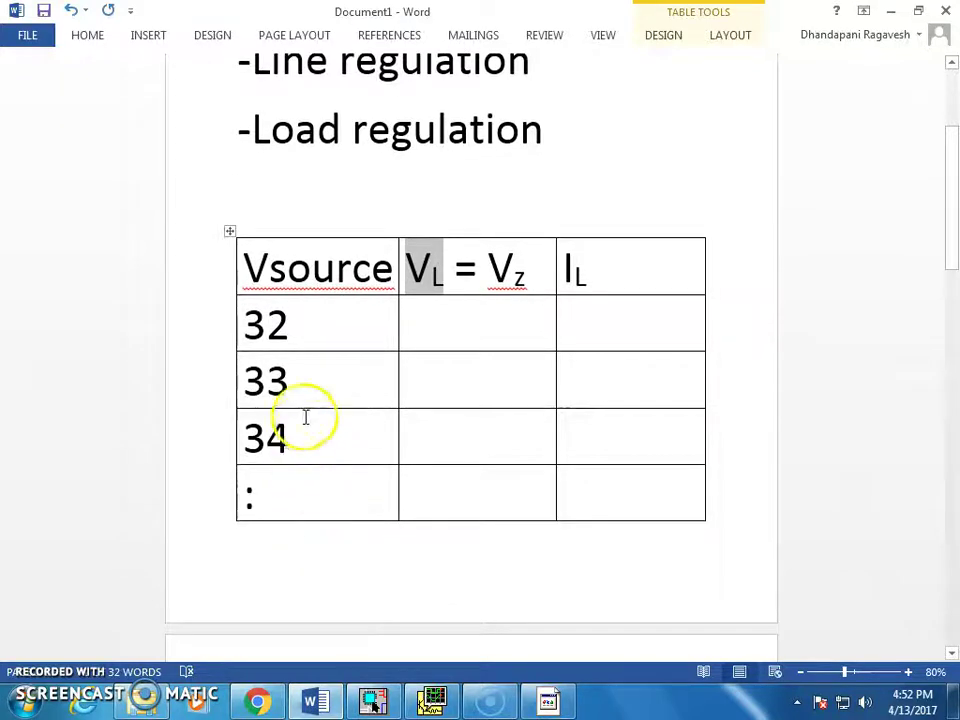
{"action": "left_click", "coordinate": [352, 191]}
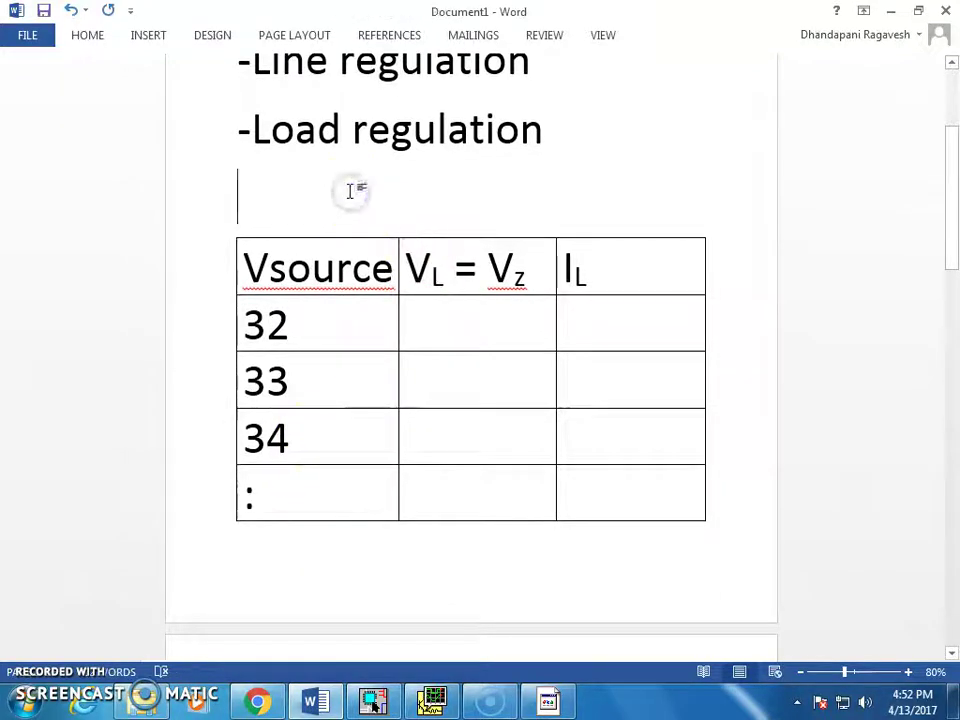
{"action": "key", "text": "Delete"}
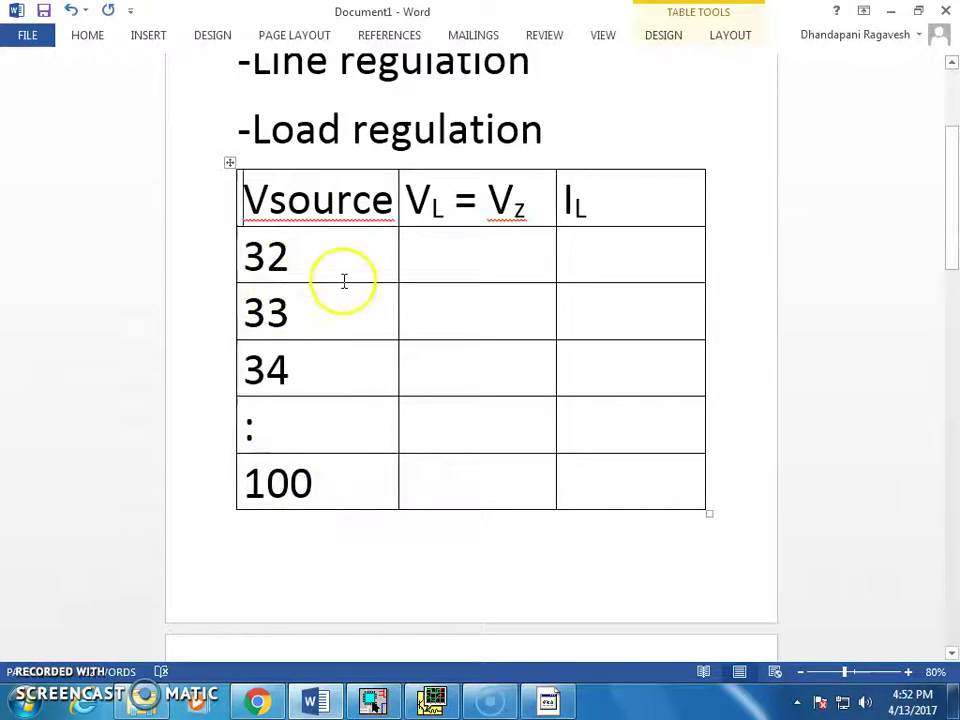
Step: Compare the table's Vsource values from 32 to 100 with the start, end and increment values of the V1 sweep
{"action": "left_click_drag", "start_coordinate": [326, 253], "coordinate": [341, 501]}
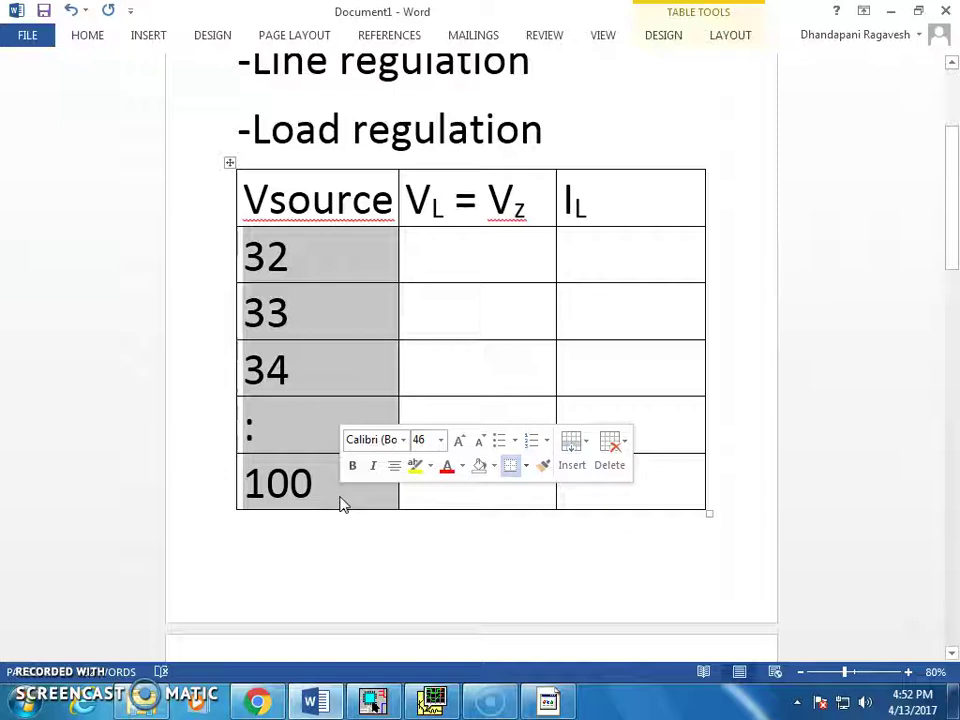
{"action": "left_click", "coordinate": [349, 317]}
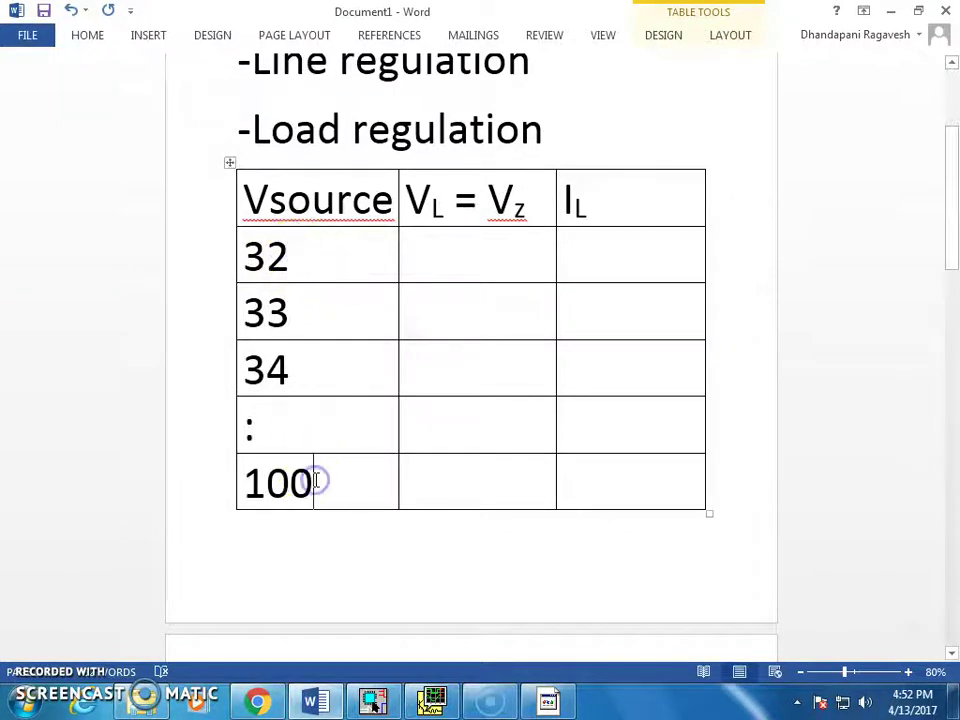
{"action": "left_click", "coordinate": [550, 700]}
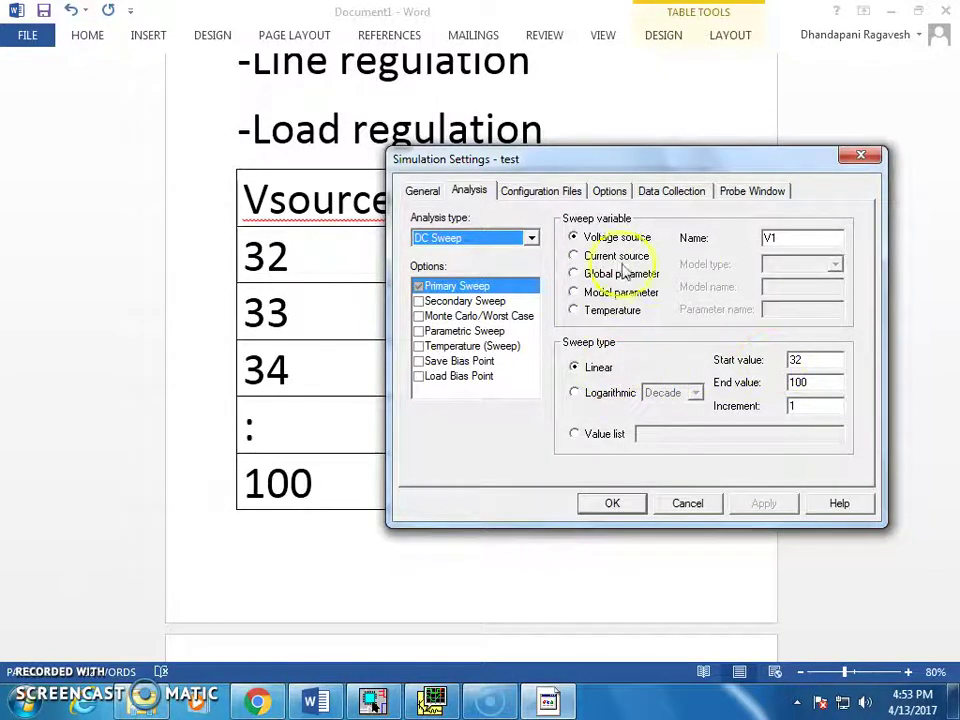
{"action": "left_click_drag", "start_coordinate": [812, 362], "coordinate": [775, 358]}
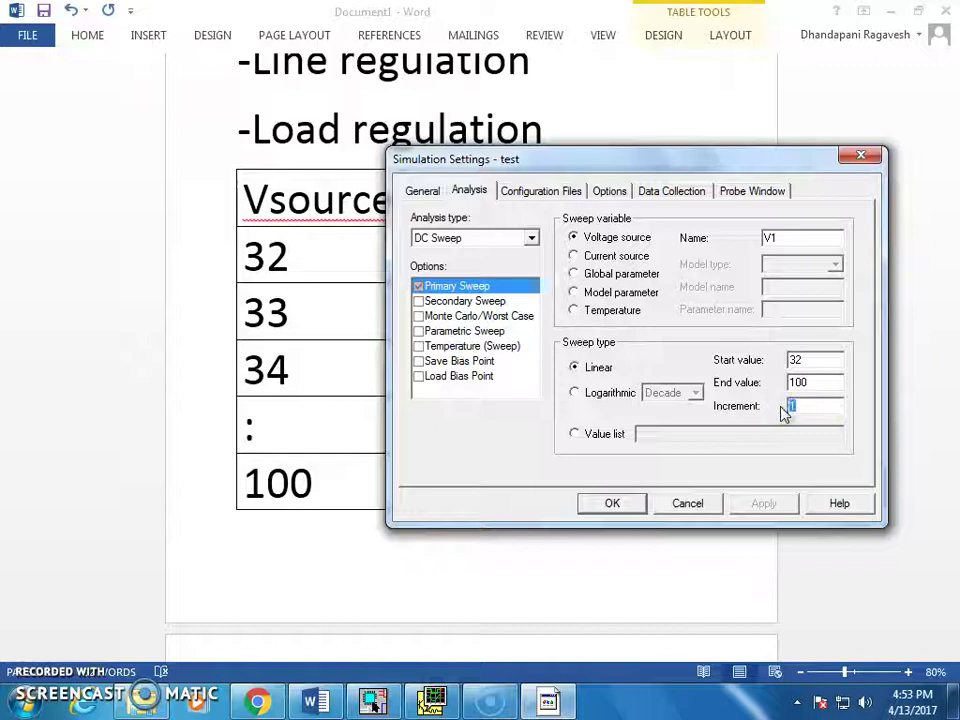
Step: Return to OrCAD Capture, accept the primary DC sweep settings for V1 and run the PSpice simulation
{"action": "left_click", "coordinate": [883, 60]}
{"action": "left_click", "coordinate": [893, 11]}
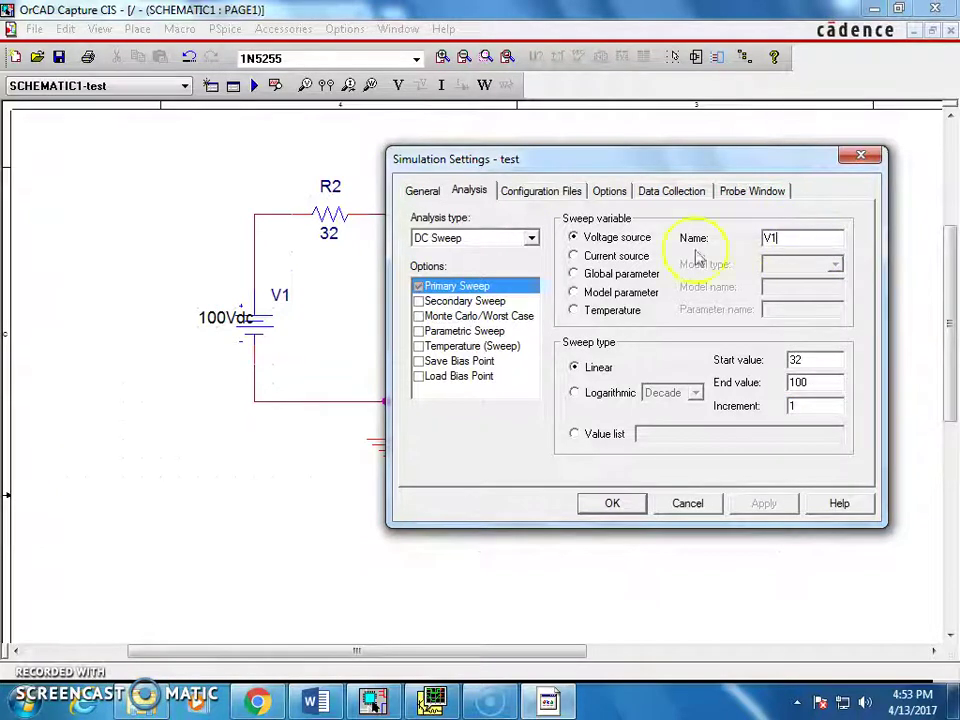
{"action": "left_click_drag", "start_coordinate": [510, 159], "coordinate": [477, 280]}
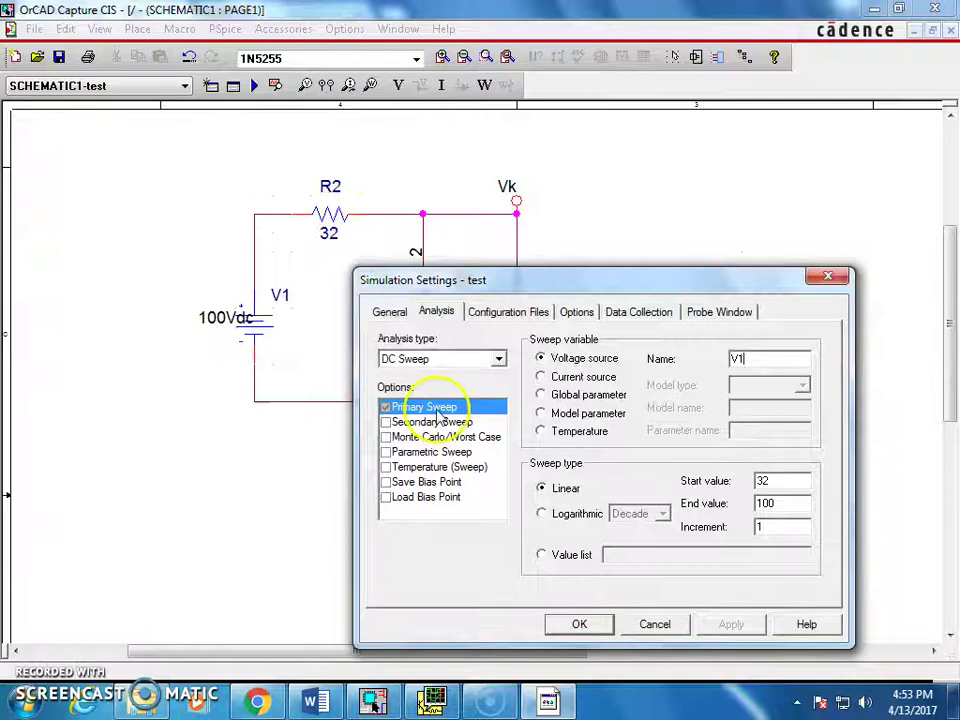
{"action": "left_click", "coordinate": [579, 624]}
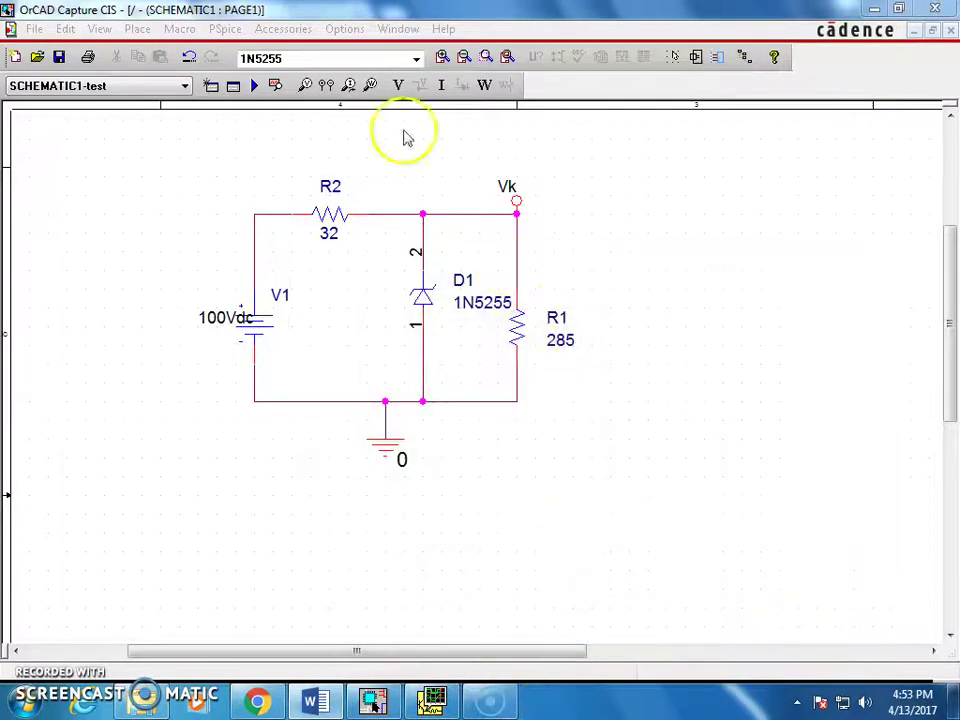
{"action": "left_click", "coordinate": [255, 88]}
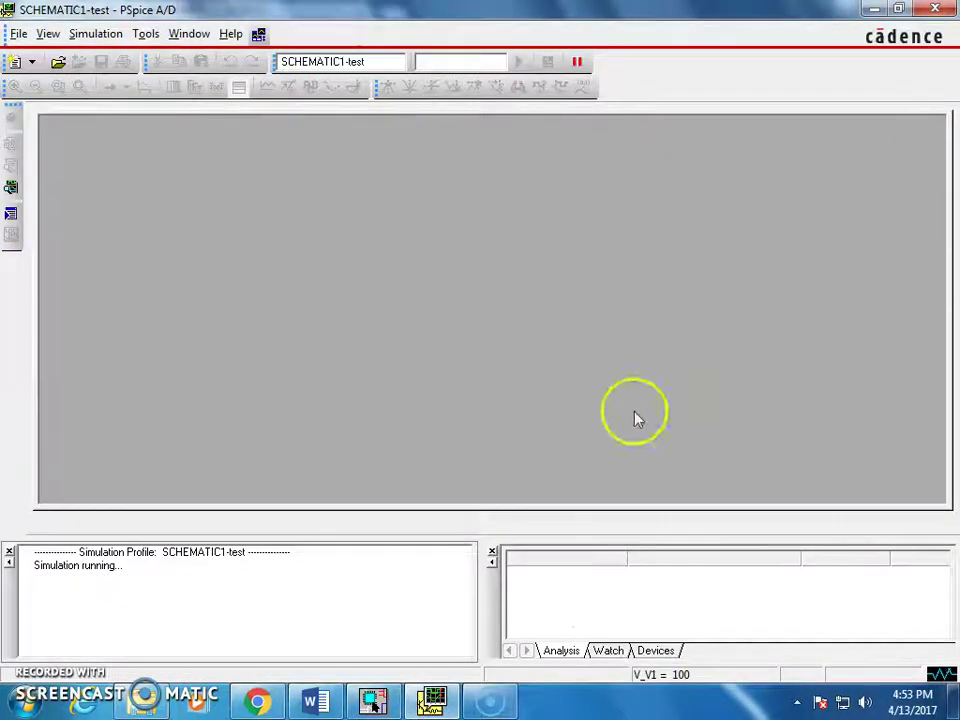
Step: Examine the empty VL = Vz and IL columns in Word, the regulator schematic and the PSpice plot window
{"action": "left_click", "coordinate": [316, 702]}
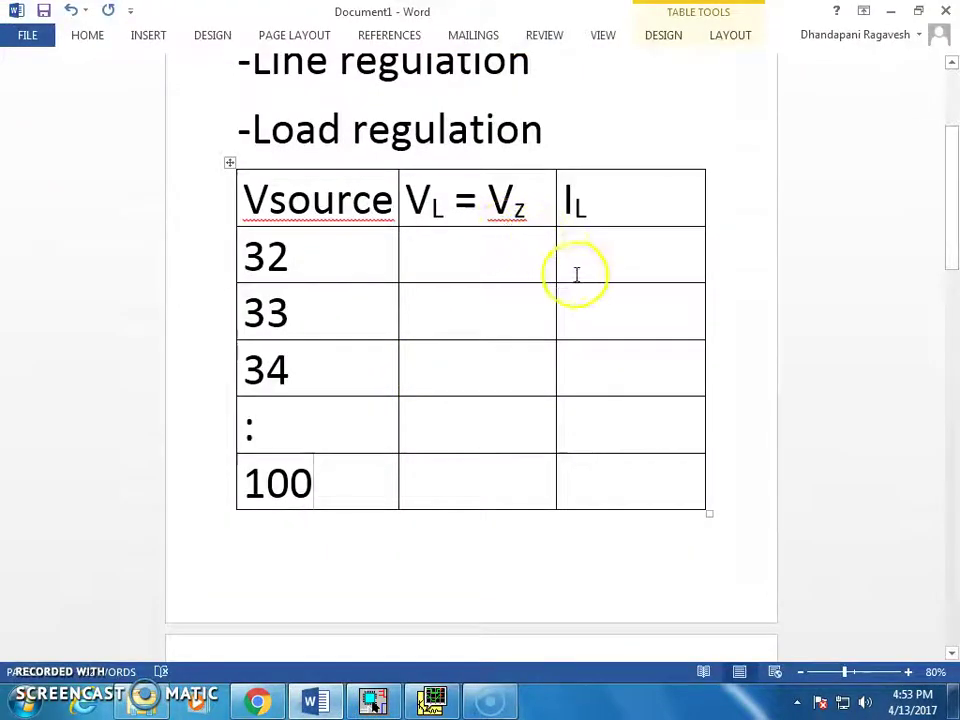
{"action": "left_click_drag", "start_coordinate": [476, 255], "coordinate": [474, 493]}
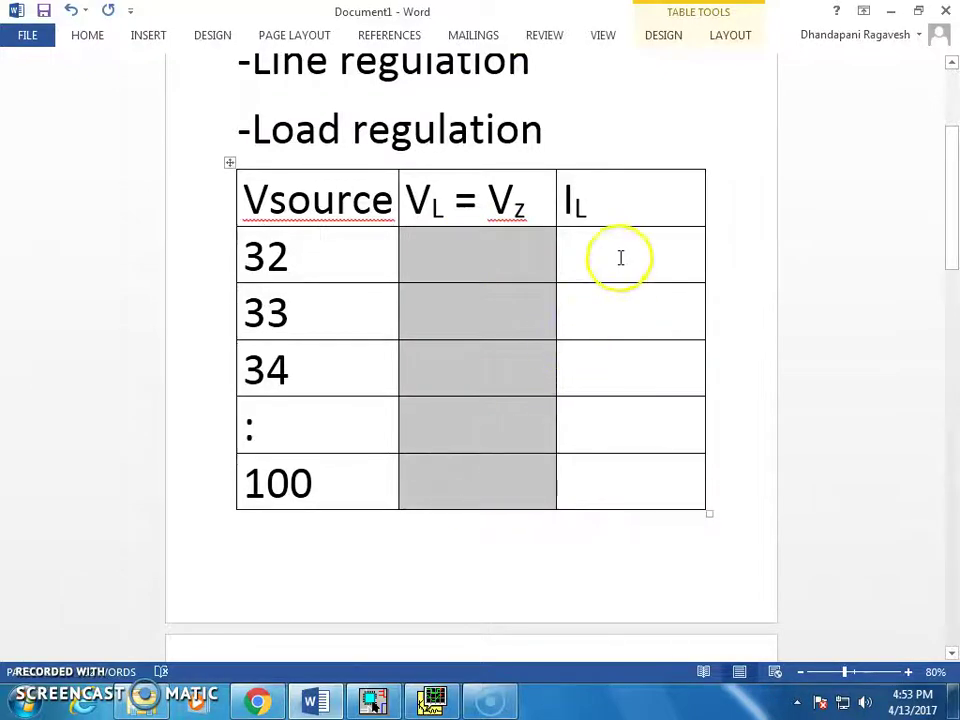
{"action": "left_click_drag", "start_coordinate": [619, 257], "coordinate": [637, 487]}
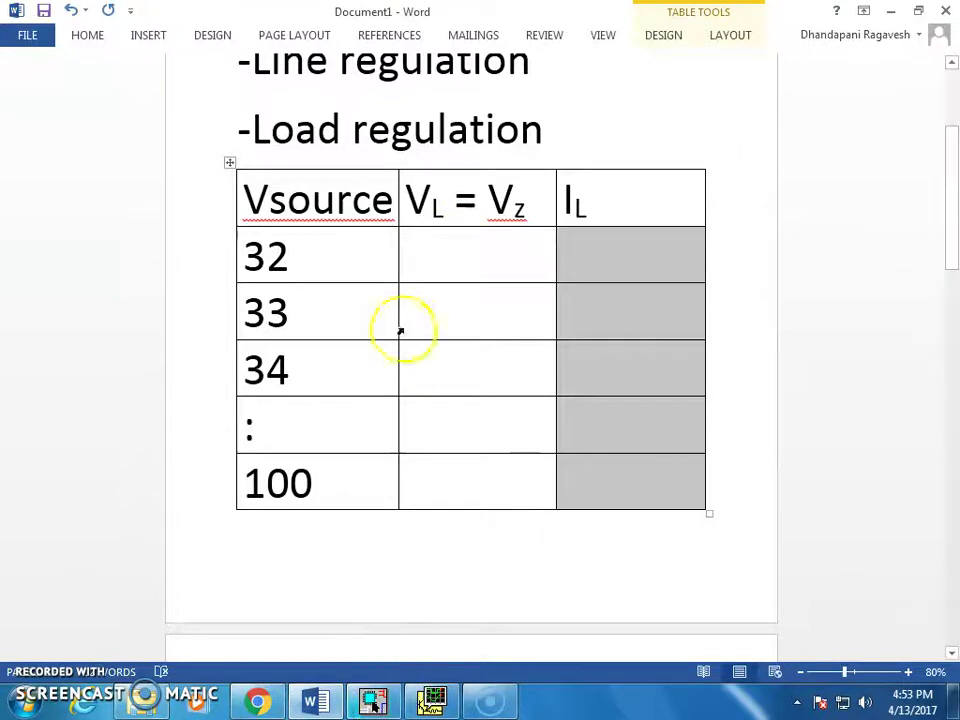
{"action": "left_click", "coordinate": [382, 698]}
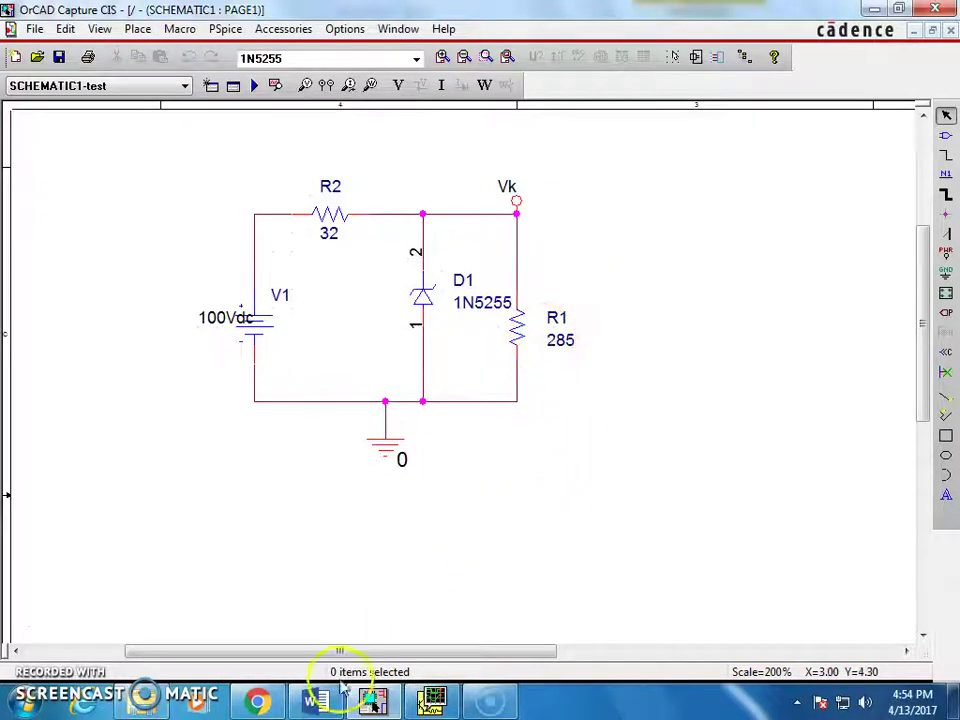
{"action": "left_click", "coordinate": [432, 705]}
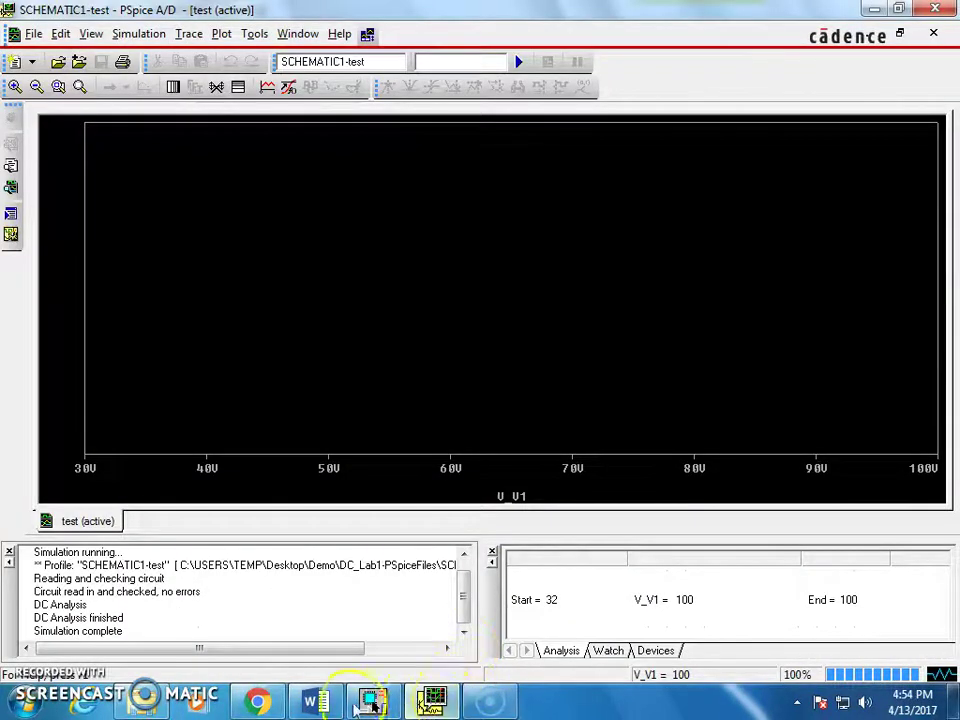
Step: Check the VL = Vz column heading in Word against the Vk output node in the OrCAD Capture schematic
{"action": "left_click", "coordinate": [316, 702]}
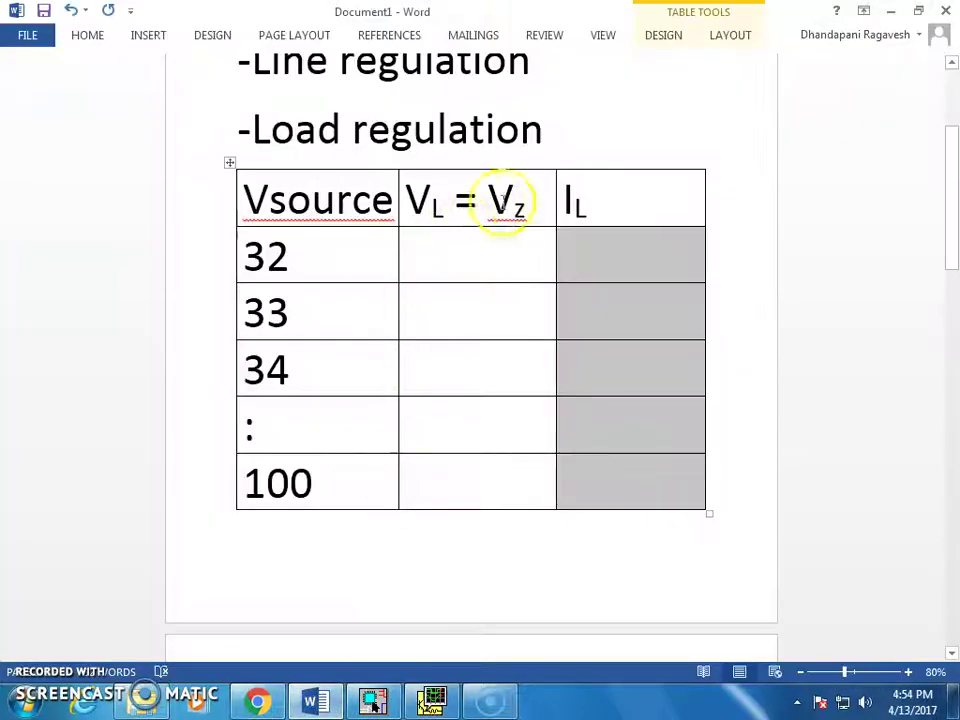
{"action": "left_click_drag", "start_coordinate": [527, 197], "coordinate": [410, 201]}
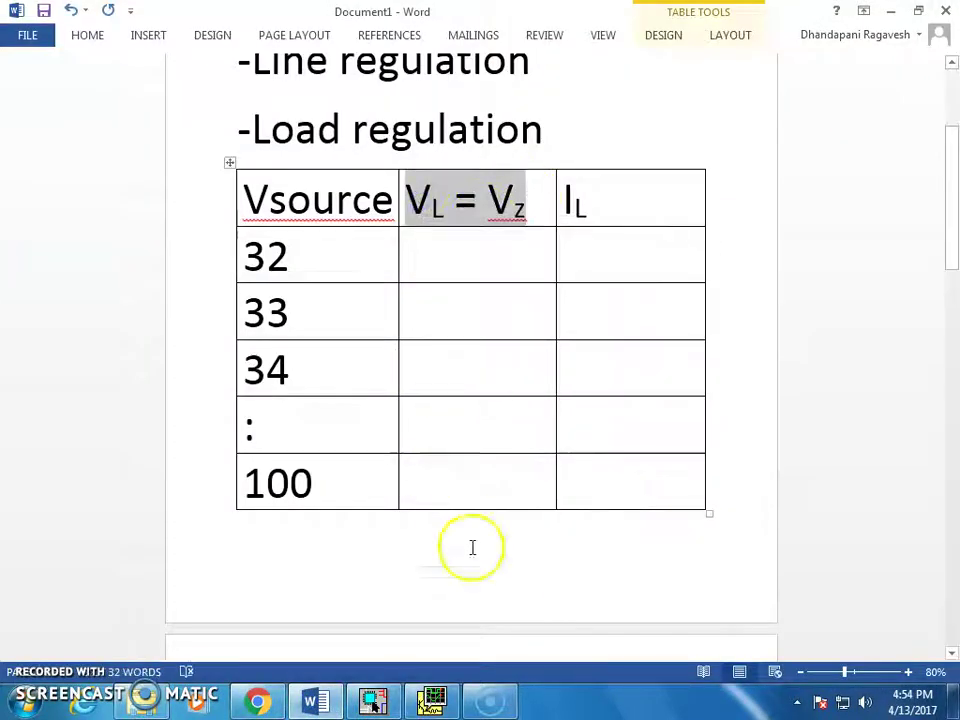
{"action": "left_click", "coordinate": [373, 702]}
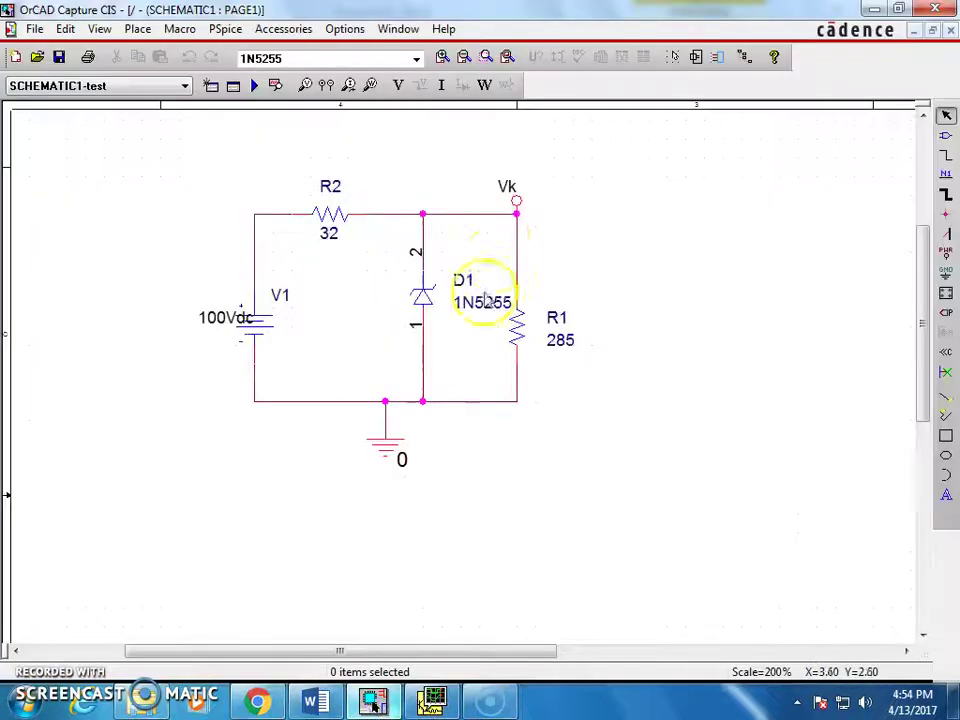
Step: Switch to PSpice A/D and set the plot's X axis variable to V(Vk)
{"action": "left_click", "coordinate": [433, 700]}
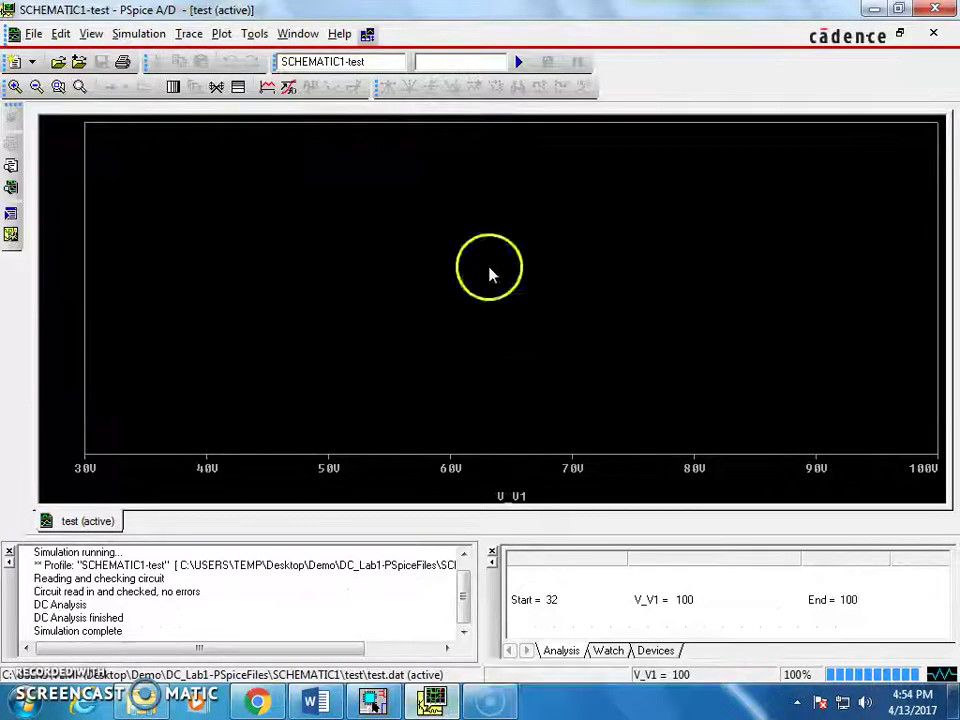
{"action": "left_click", "coordinate": [250, 35]}
{"action": "left_click", "coordinate": [241, 55]}
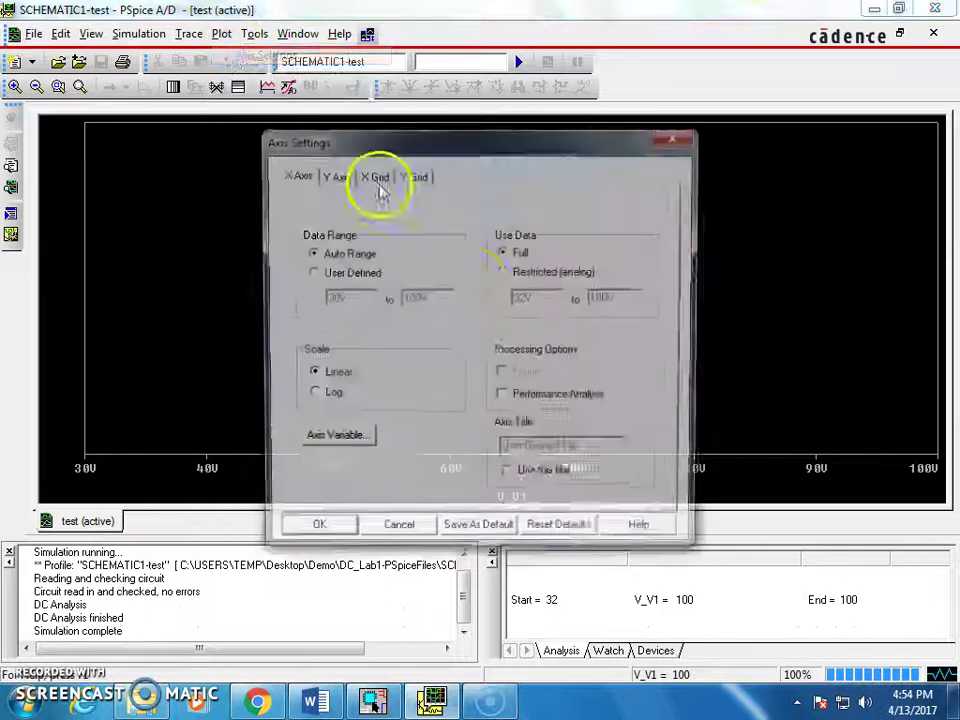
{"action": "left_click", "coordinate": [334, 448]}
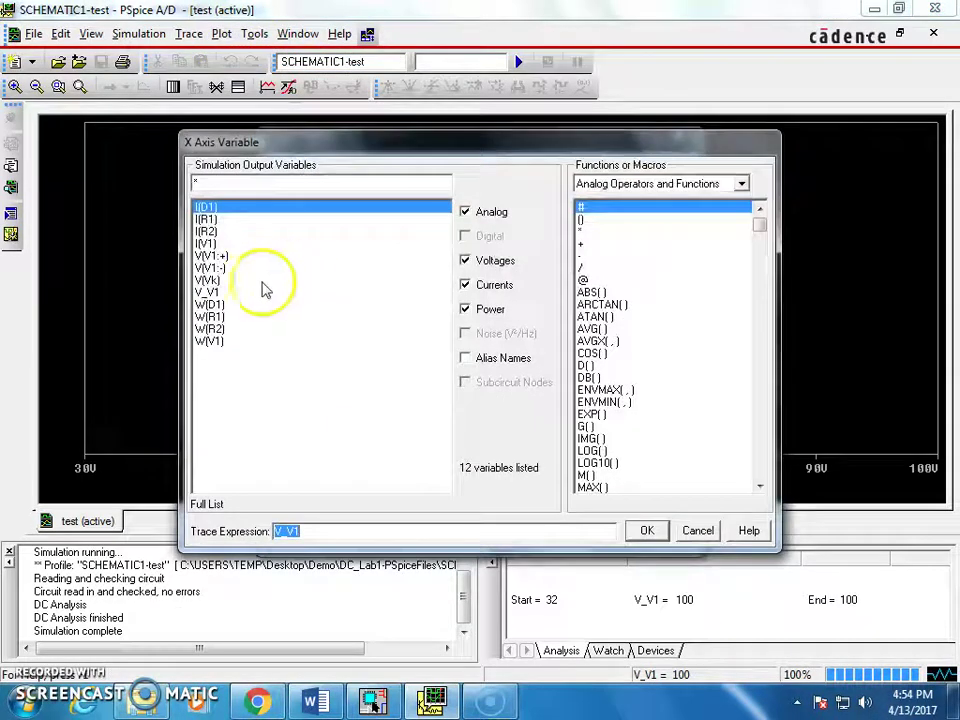
{"action": "left_click", "coordinate": [209, 283]}
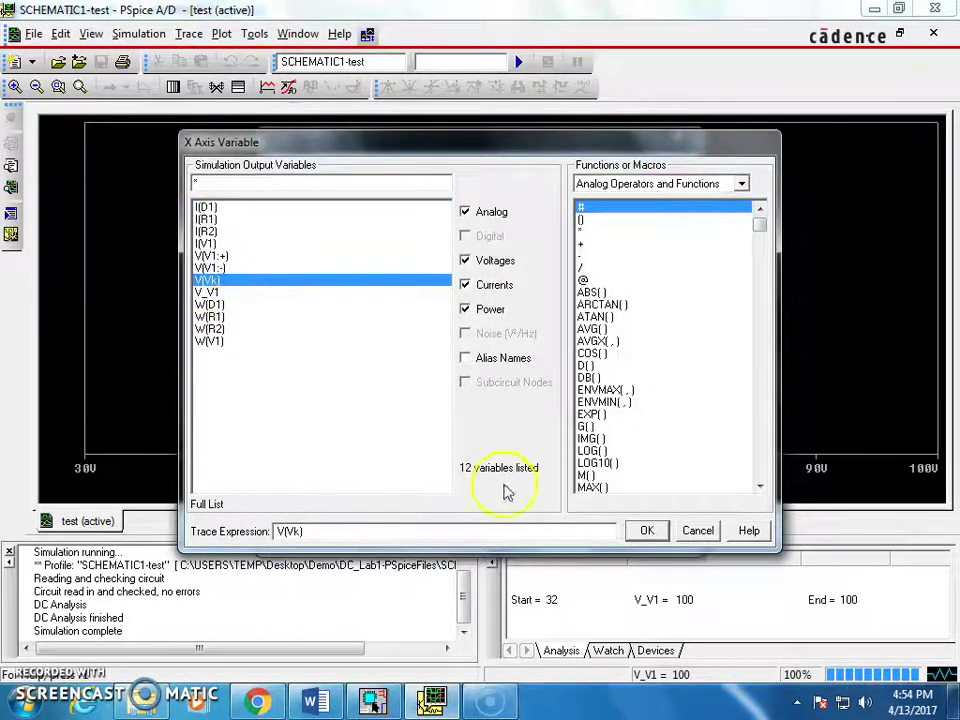
{"action": "left_click", "coordinate": [647, 531]}
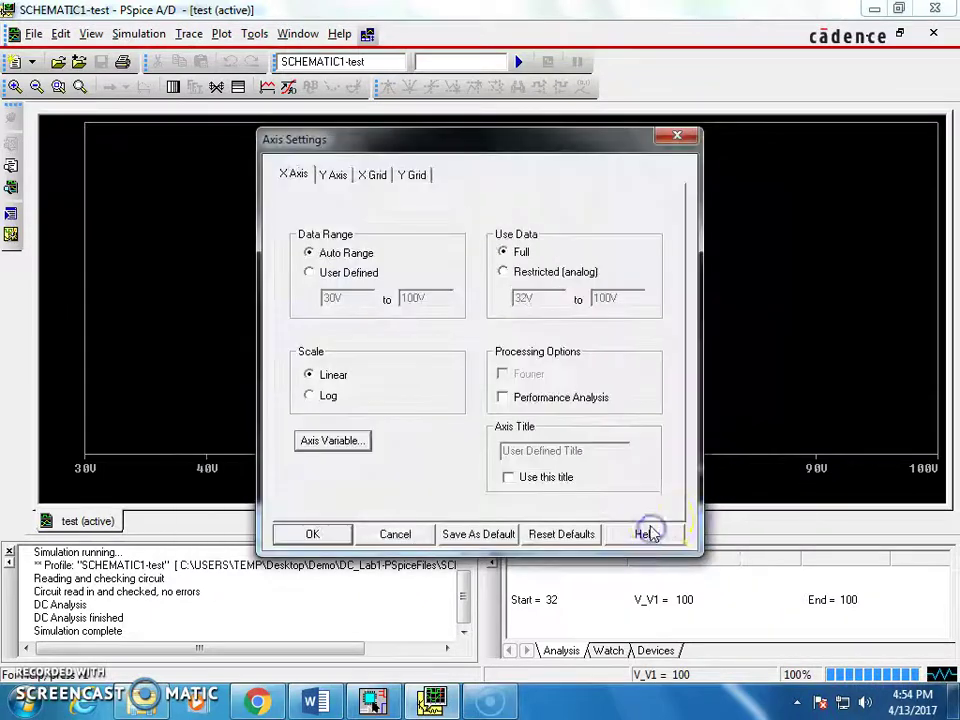
{"action": "left_click", "coordinate": [312, 534]}
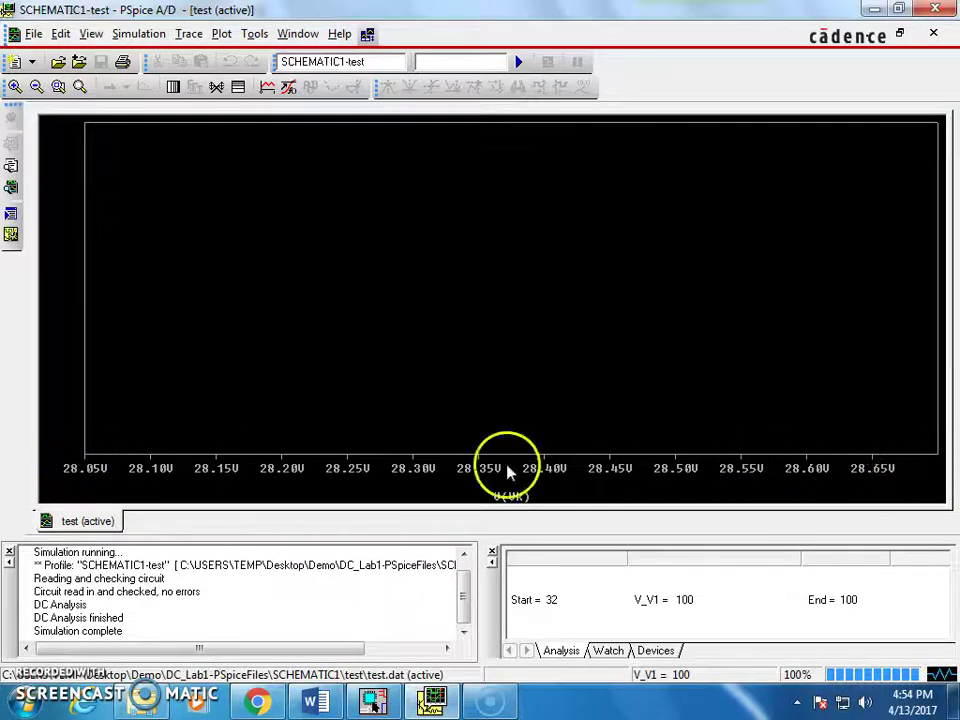
Step: Add the trace I(R1) to plot the load current against V(Vk)
{"action": "left_click", "coordinate": [267, 87]}
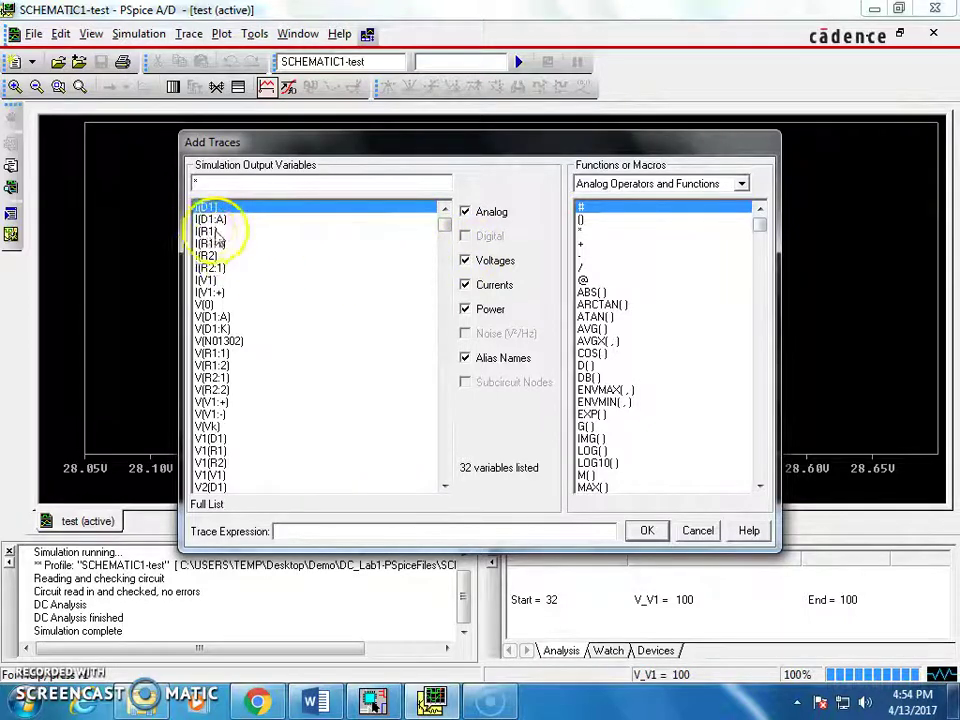
{"action": "left_click", "coordinate": [208, 231]}
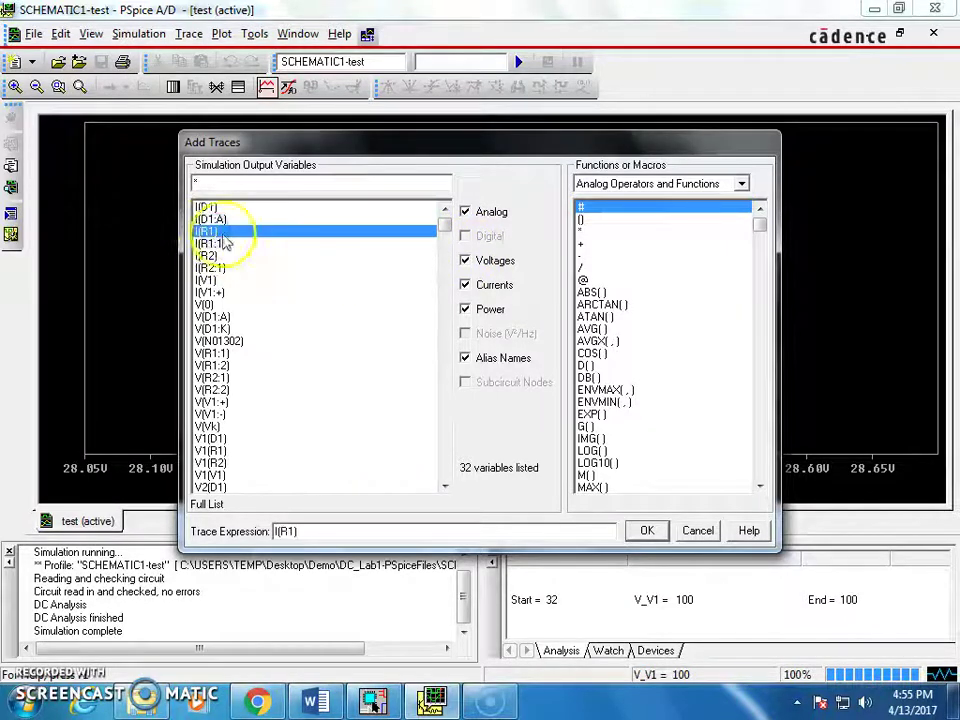
{"action": "left_click", "coordinate": [647, 531]}
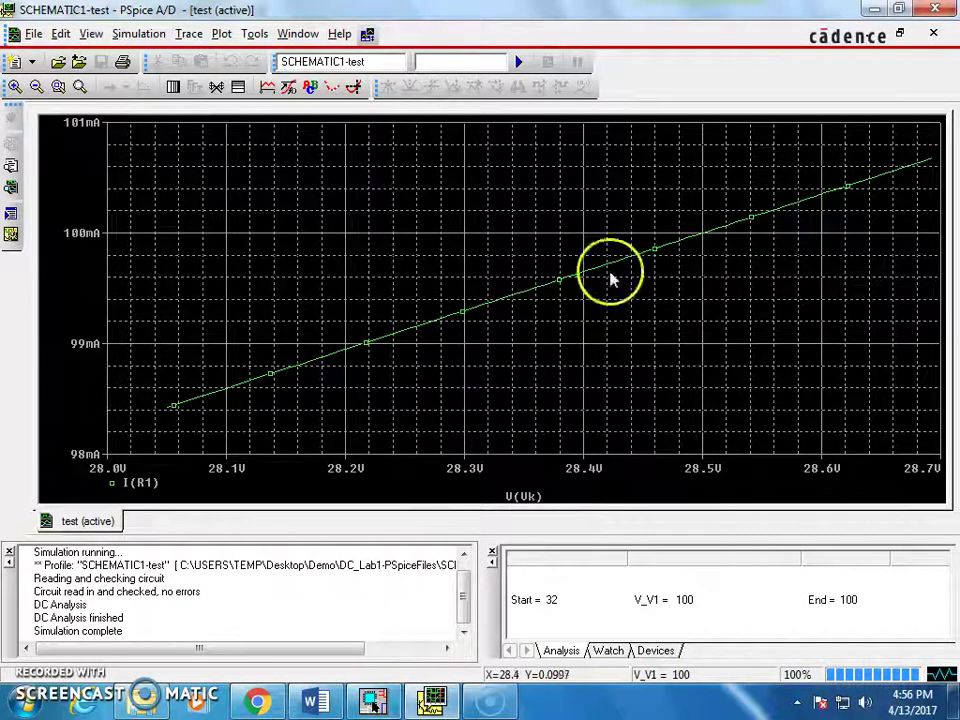
Step: Compare the I(R1) plot with the regulator schematic, and review the line and load regulation headings in Word
{"action": "left_click", "coordinate": [432, 703]}
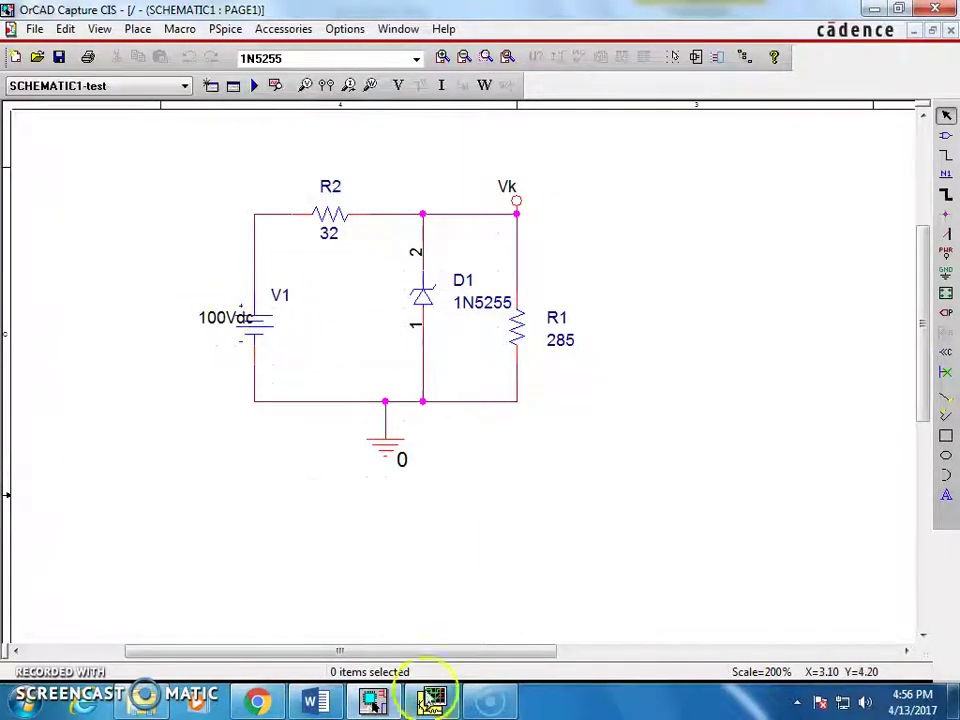
{"action": "left_click", "coordinate": [434, 701]}
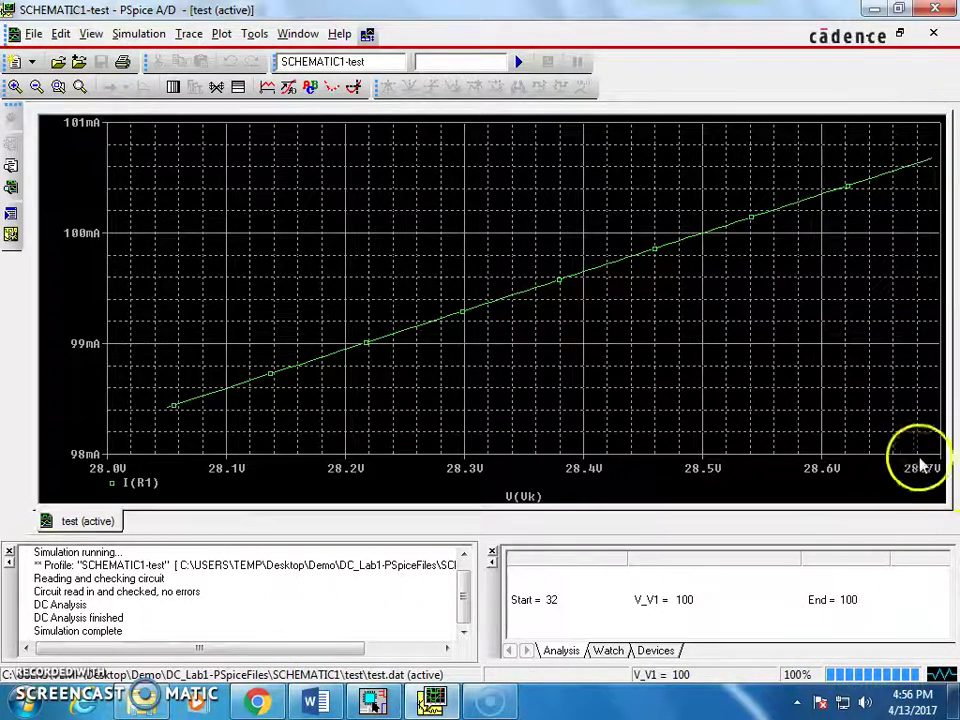
{"action": "left_click", "coordinate": [490, 704]}
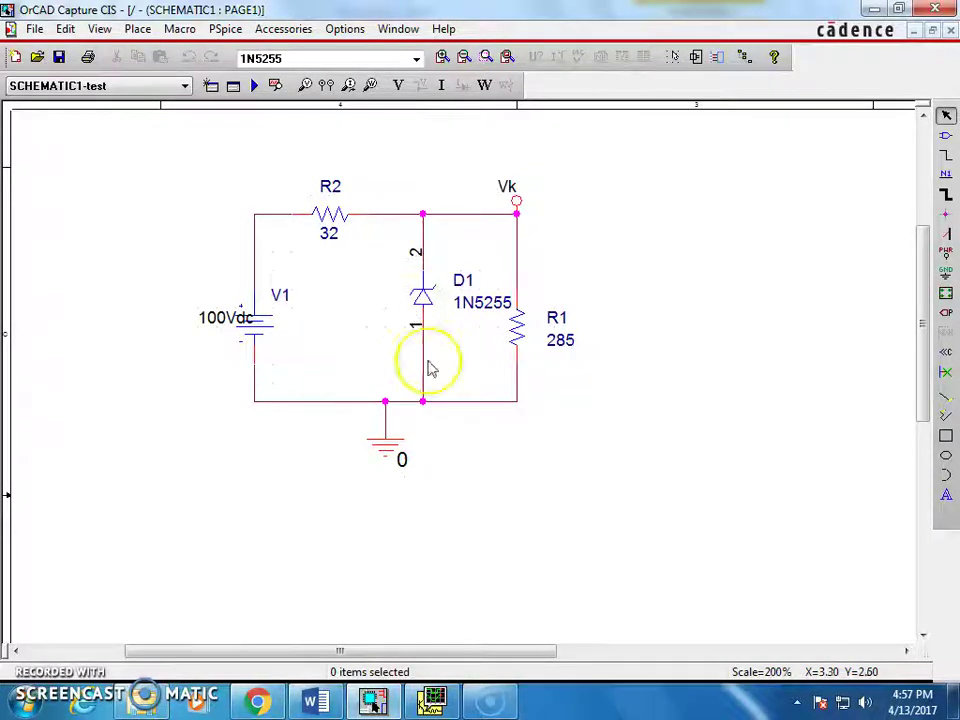
{"action": "key", "text": "alt+Tab"}
{"action": "scroll", "coordinate": [440, 307], "scroll_direction": "up", "scroll_amount": 1}
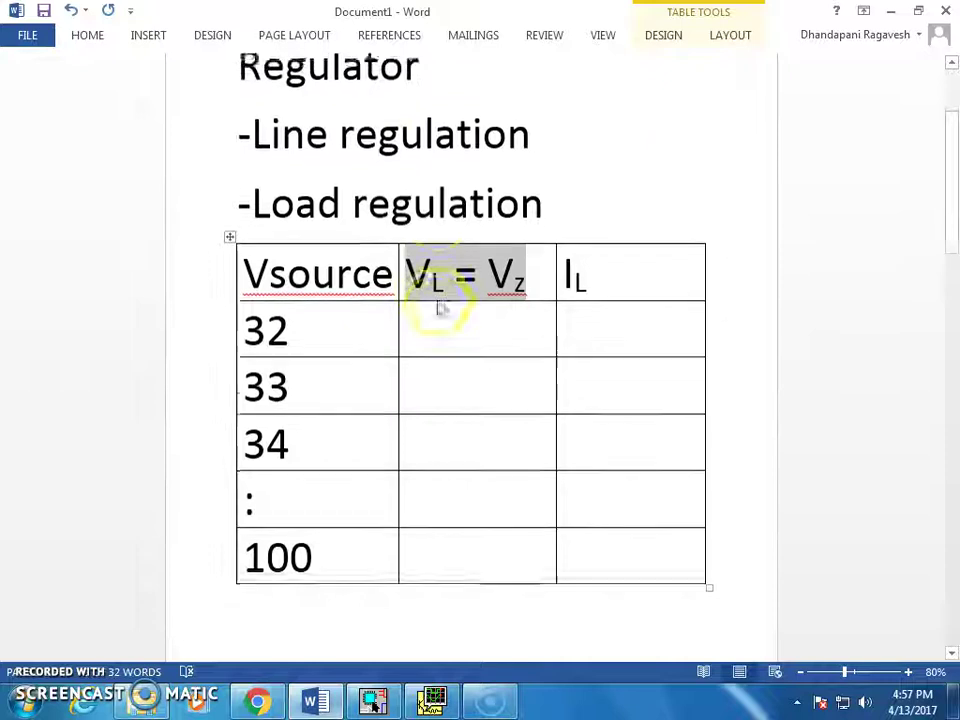
{"action": "scroll", "coordinate": [437, 310], "scroll_direction": "up", "scroll_amount": 3}
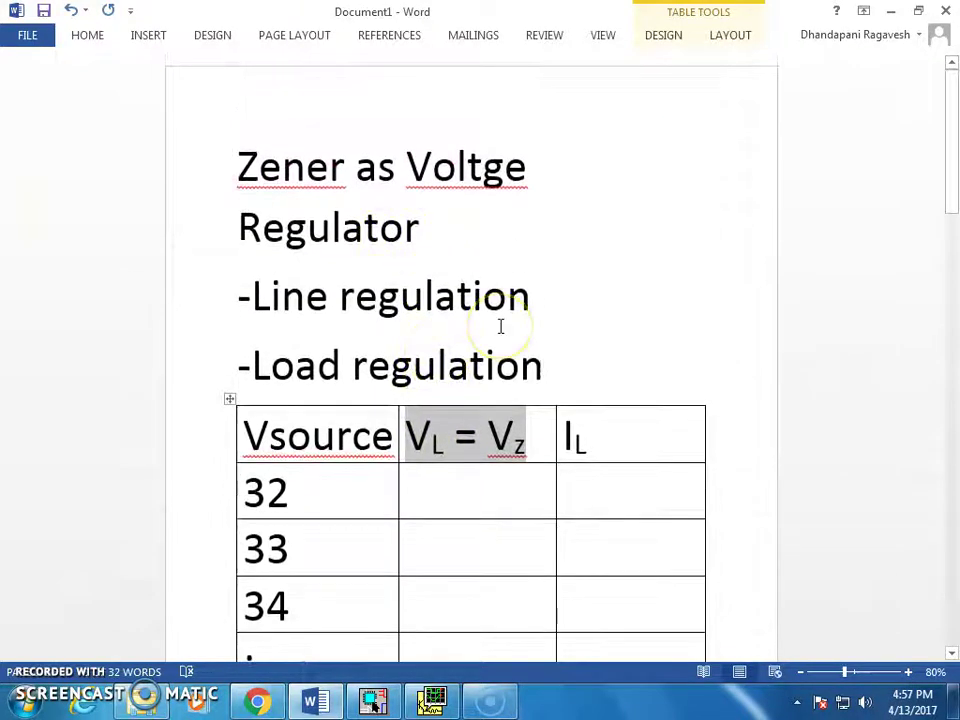